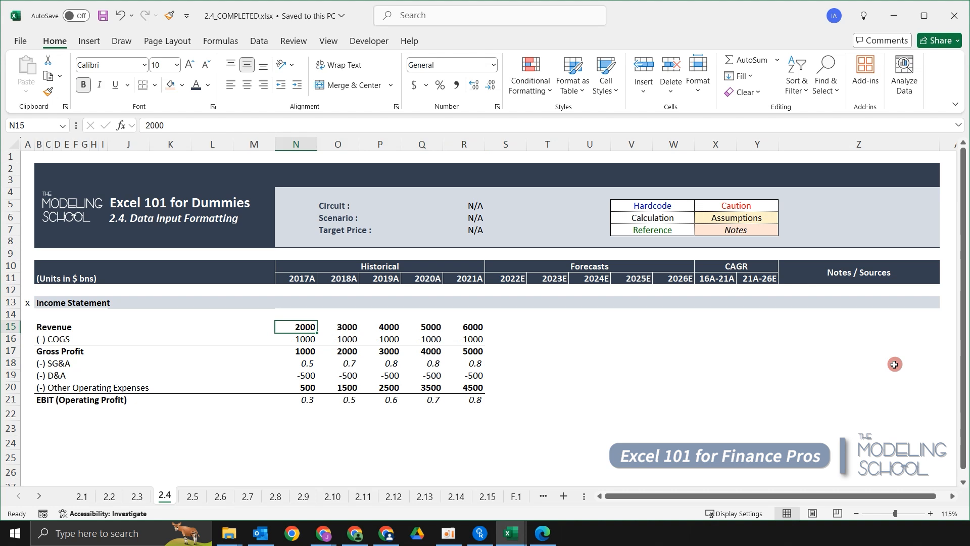
{"action": "key", "text": "Left"}
{"action": "key", "text": "Left"}
{"action": "key", "text": "Left"}
{"action": "key", "text": "Left"}
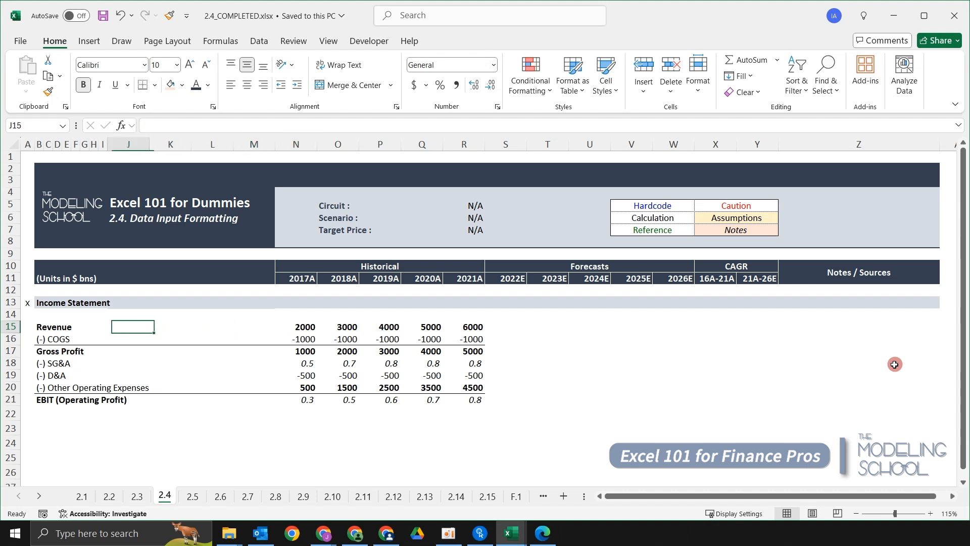
{"action": "key", "text": "Right"}
{"action": "key", "text": "ctrl+Right"}
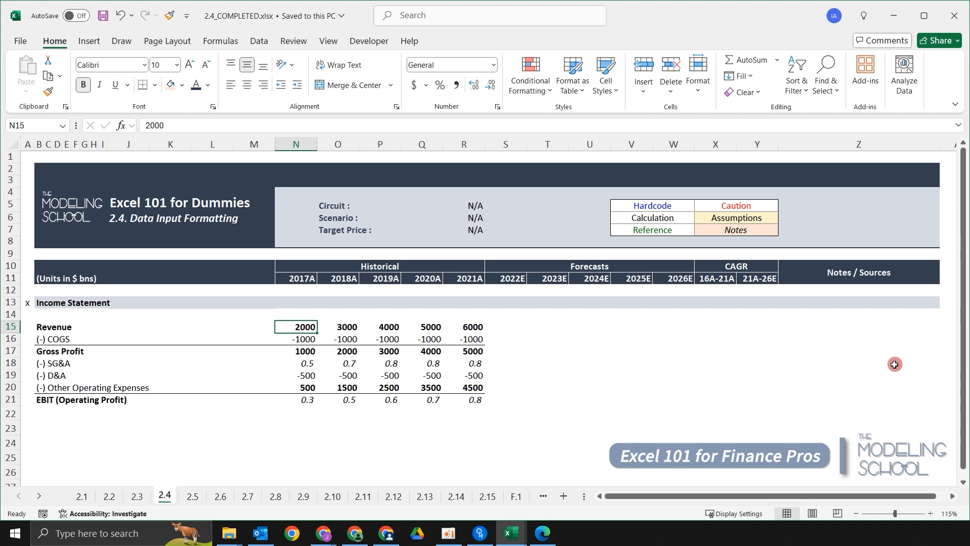
{"action": "key", "text": "Left"}
{"action": "key", "text": "Left"}
{"action": "key", "text": "Left"}
{"action": "key", "text": "Left"}
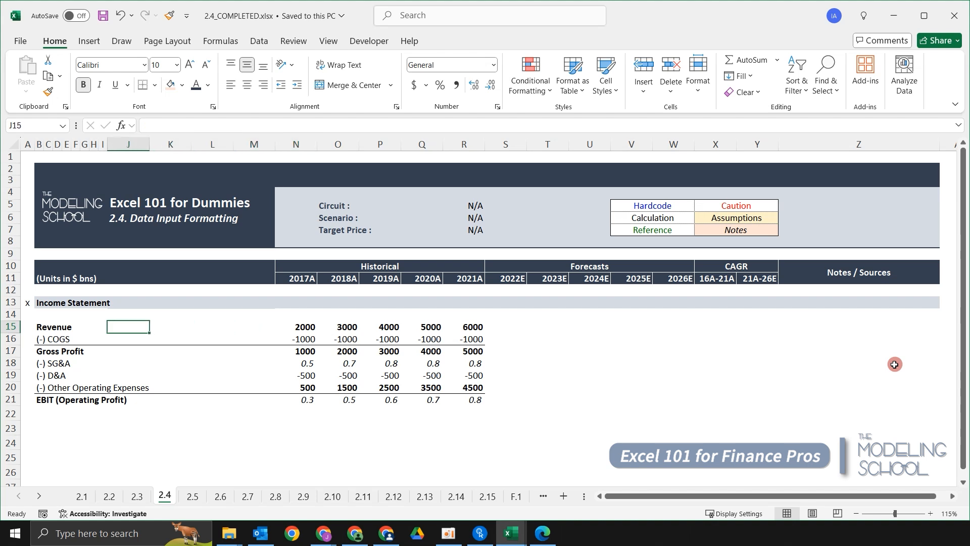
{"action": "key", "text": "Right"}
{"action": "key", "text": "Right"}
{"action": "key", "text": "Right"}
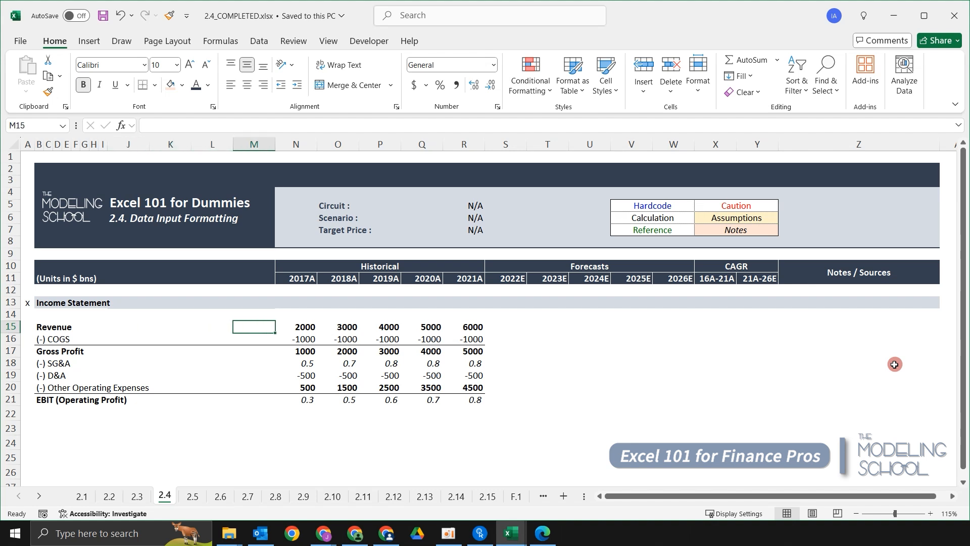
{"action": "key", "text": "Right"}
{"action": "key", "text": "Down"}
{"action": "key", "text": "Down"}
{"action": "key", "text": "Up"}
{"action": "key", "text": "Up"}
{"action": "key", "text": "shift+Down"}
{"action": "key", "text": "shift+Down"}
{"action": "key", "text": "shift+Down"}
{"action": "key", "text": "shift+Down"}
{"action": "key", "text": "shift+Down"}
{"action": "key", "text": "shift+Down"}
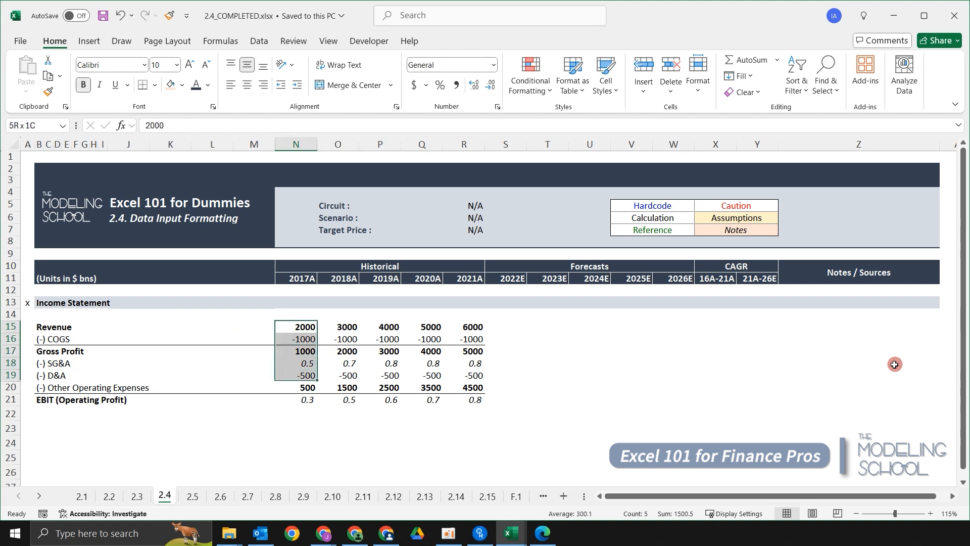
{"action": "key", "text": "Up"}
{"action": "key", "text": "Down"}
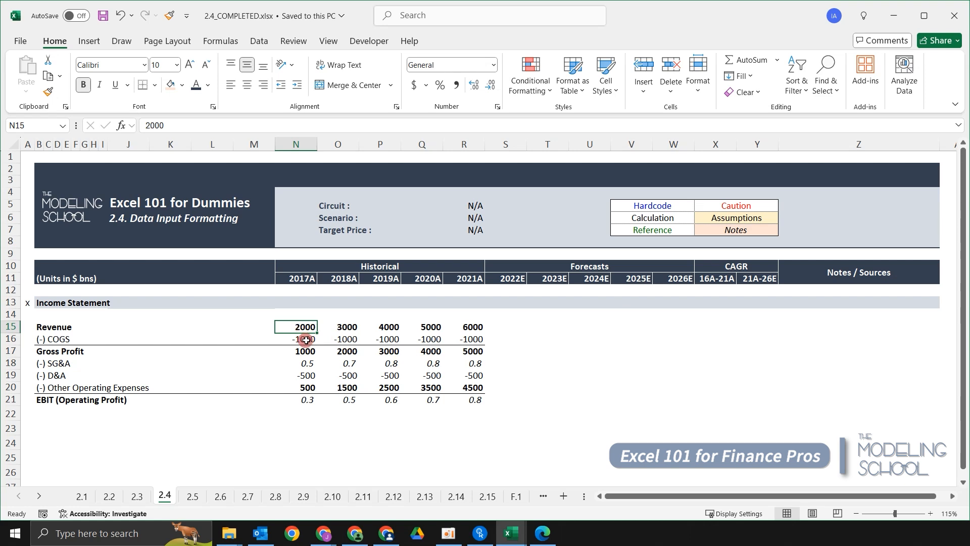
Compare the income statement on sheet 2.2 with sheet 2.4, and examine the italic values in rows 18 and 21.
{"action": "key", "text": "ctrl+Page_Up"}
{"action": "key", "text": "ctrl+Page_Up"}
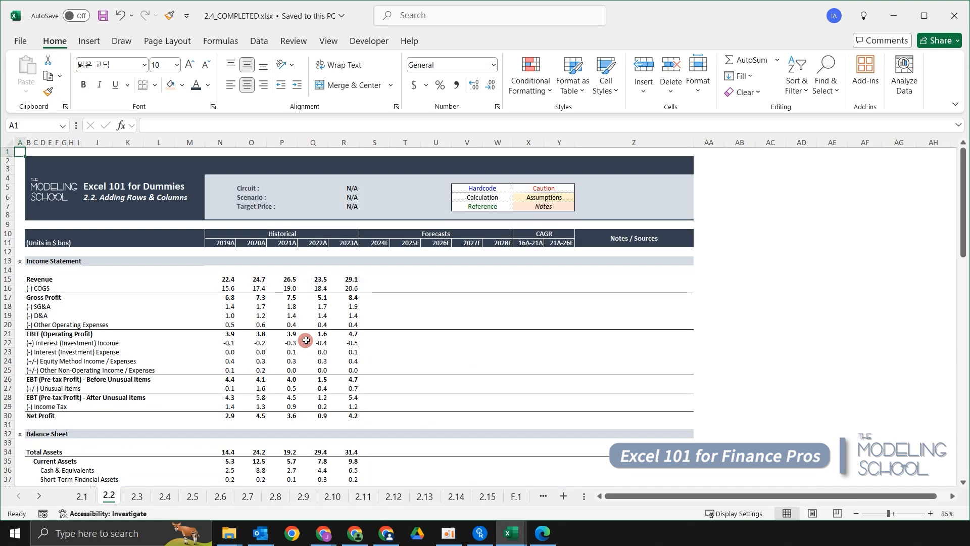
{"action": "key", "text": "ctrl+Page_Down"}
{"action": "key", "text": "ctrl+Page_Down"}
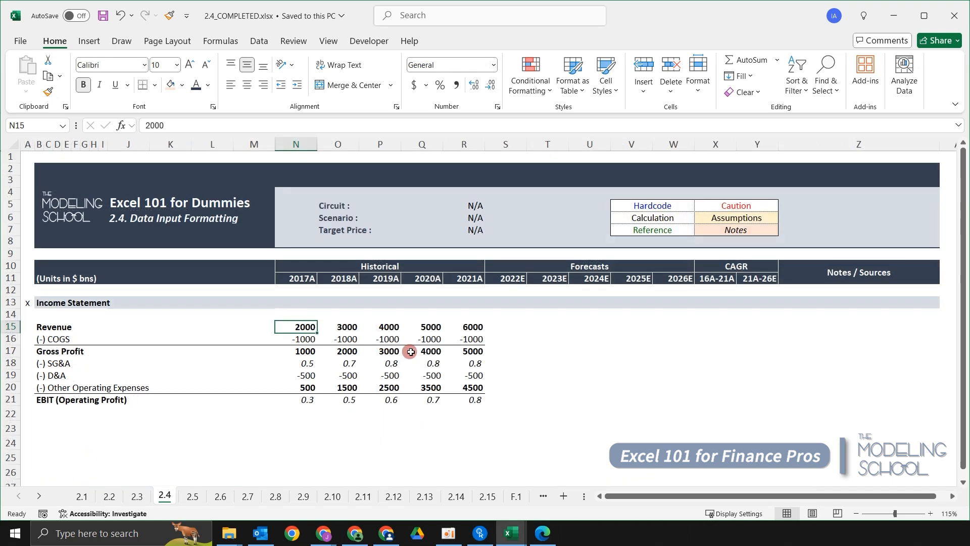
{"action": "left_click", "coordinate": [307, 364]}
{"action": "left_click_drag", "start_coordinate": [307, 365], "coordinate": [466, 363]}
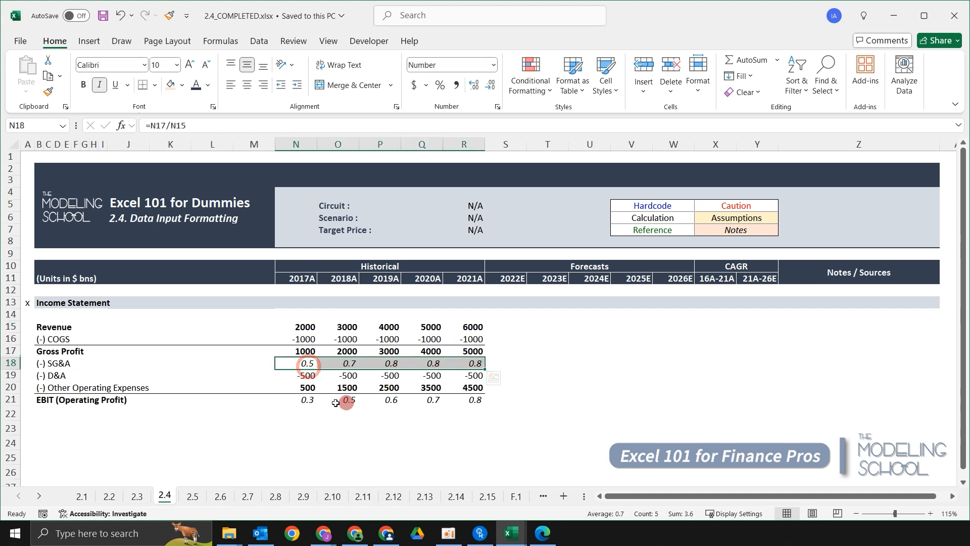
{"action": "left_click", "coordinate": [306, 404]}
{"action": "left_click_drag", "start_coordinate": [313, 404], "coordinate": [472, 401]}
{"action": "left_click", "coordinate": [344, 414]}
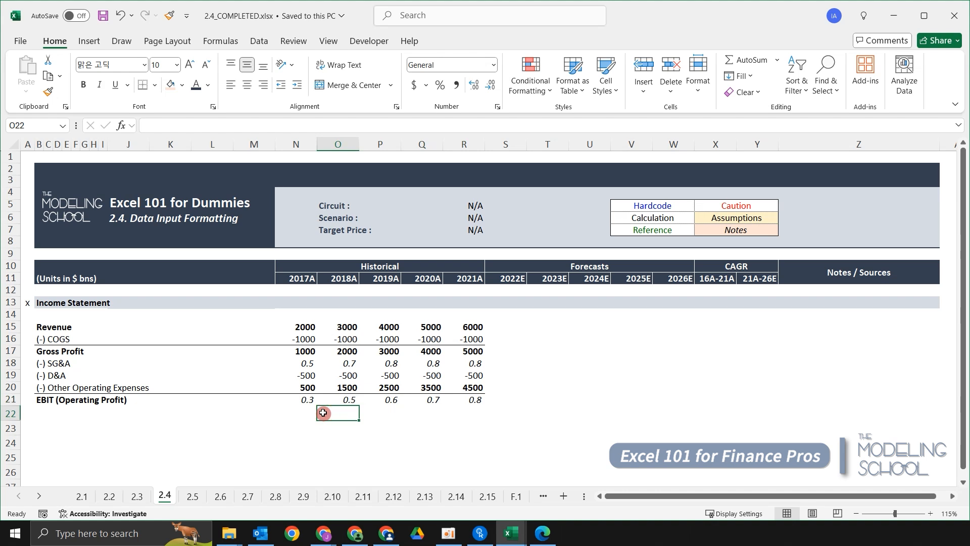
{"action": "key", "text": "Up"}
{"action": "key", "text": "Up"}
{"action": "key", "text": "Up"}
{"action": "key", "text": "Up"}
{"action": "key", "text": "Left"}
{"action": "key", "text": "Left"}
{"action": "key", "text": "Left"}
{"action": "key", "text": "Left"}
{"action": "key", "text": "Left"}
{"action": "key", "text": "Left"}
{"action": "key", "text": "Left"}
{"action": "key", "text": "Left"}
{"action": "key", "text": "Up"}
{"action": "key", "text": "Left"}
{"action": "key", "text": "Left"}
{"action": "key", "text": "Left"}
{"action": "key", "text": "Left"}
{"action": "key", "text": "Down"}
{"action": "key", "text": "Down"}
{"action": "key", "text": "Up"}
{"action": "key", "text": "Up"}
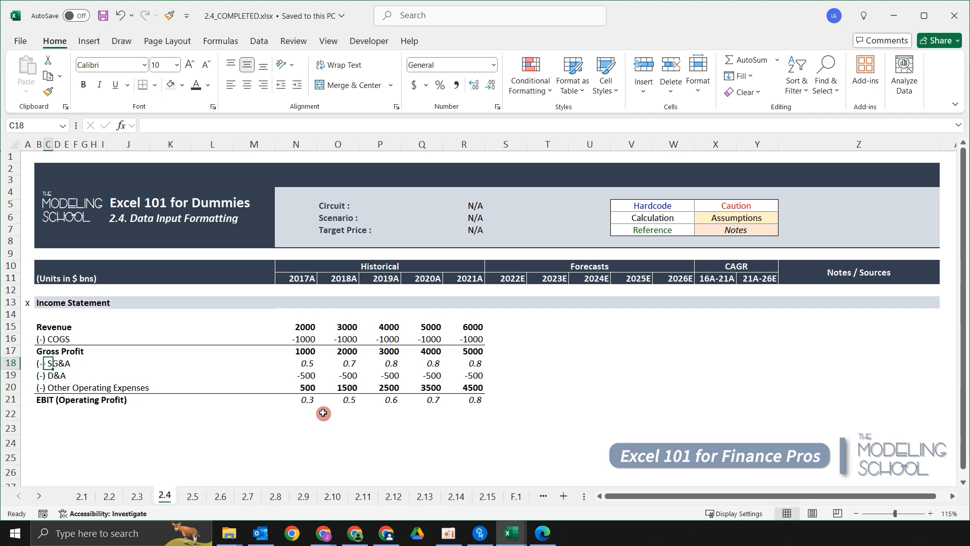
{"action": "key", "text": "ctrl+Right"}
{"action": "key", "text": "Up"}
{"action": "key", "text": "Up"}
{"action": "key", "text": "Up"}
{"action": "key", "text": "Up"}
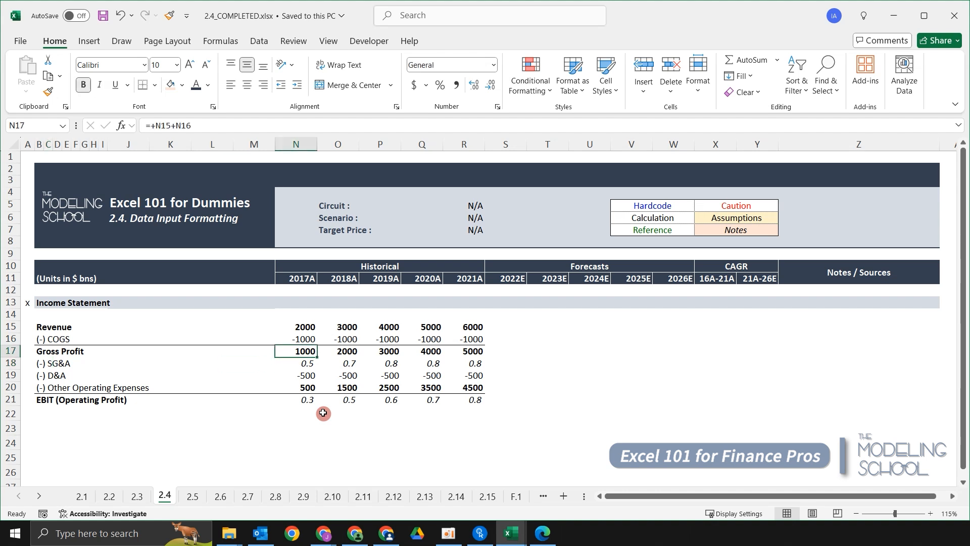
{"action": "key", "text": "Down"}
{"action": "key", "text": "ctrl+shift+Right"}
{"action": "key", "text": "ctrl+shift+Down"}
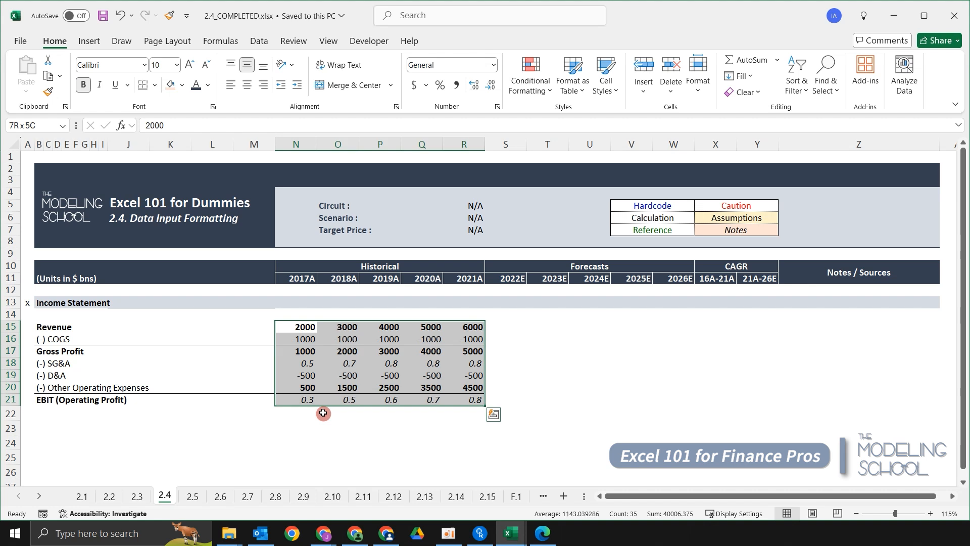
{"action": "key", "text": "Up"}
{"action": "key", "text": "Down"}
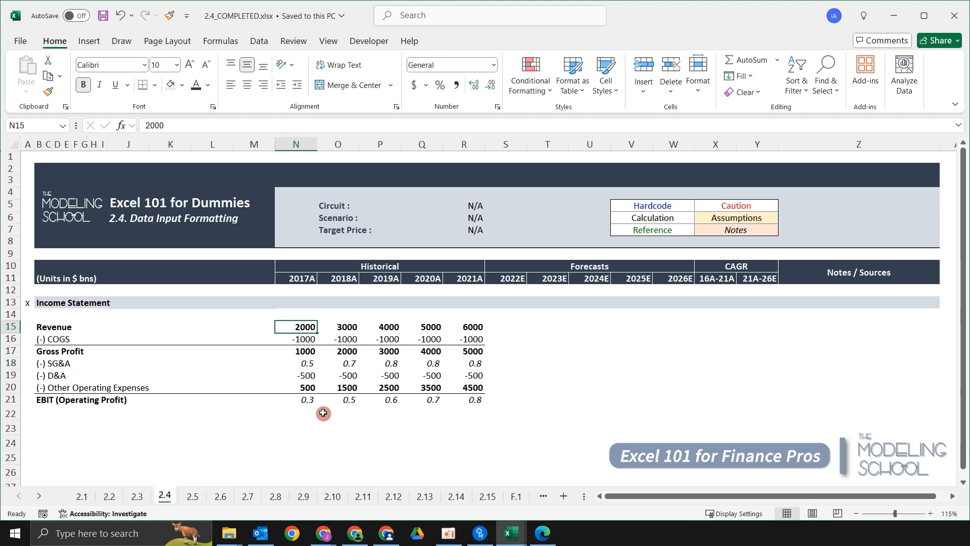
Format the Revenue, COGS and Gross Profit figures (N15:R17) as numbers with thousands separators and two decimal places.
{"action": "key", "text": "shift+Down"}
{"action": "key", "text": "shift+Down"}
{"action": "key", "text": "shift+Right"}
{"action": "key", "text": "shift+Right"}
{"action": "key", "text": "shift+Right"}
{"action": "key", "text": "shift+Right"}
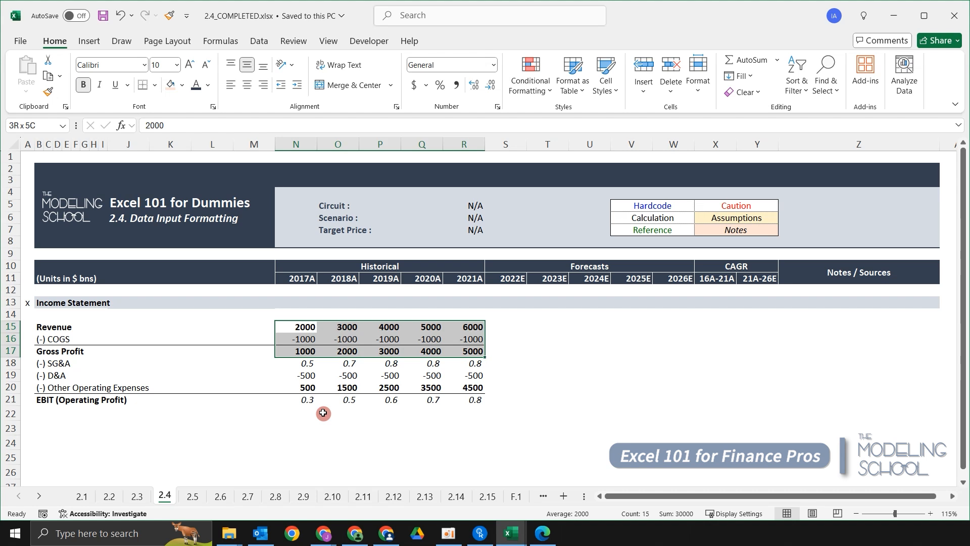
{"action": "key", "text": "ctrl+shift+1"}
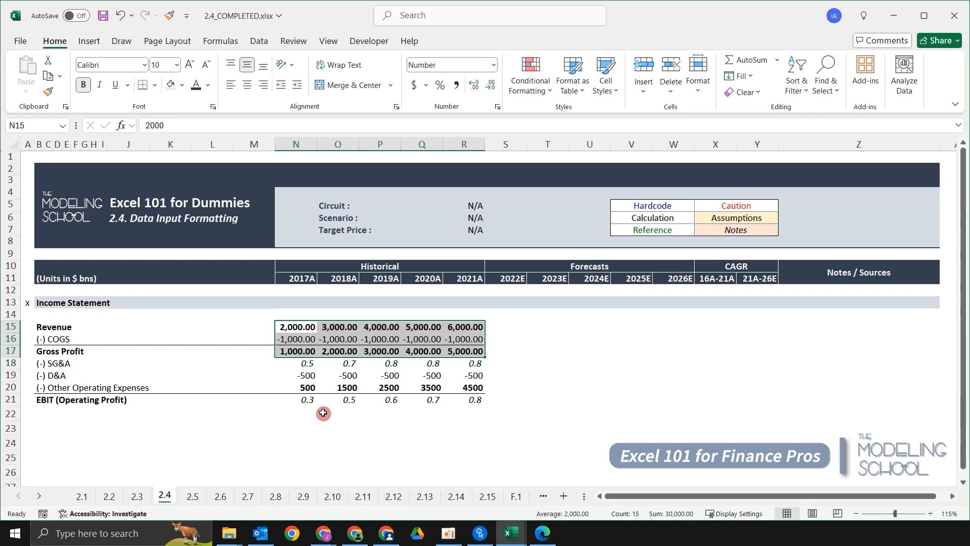
Reduce the displayed decimals of the Revenue, COGS and Gross Profit figures to zero.
{"action": "key", "text": "alt+h"}
{"action": "key", "text": "9"}
{"action": "key", "text": "alt+h"}
{"action": "key", "text": "9"}
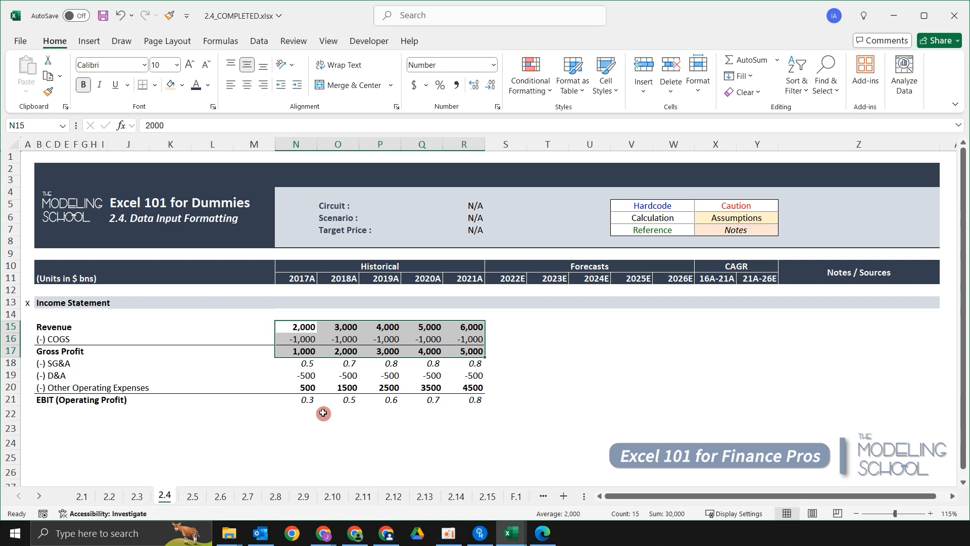
{"action": "key", "text": "alt+h"}
{"action": "key", "text": "j"}
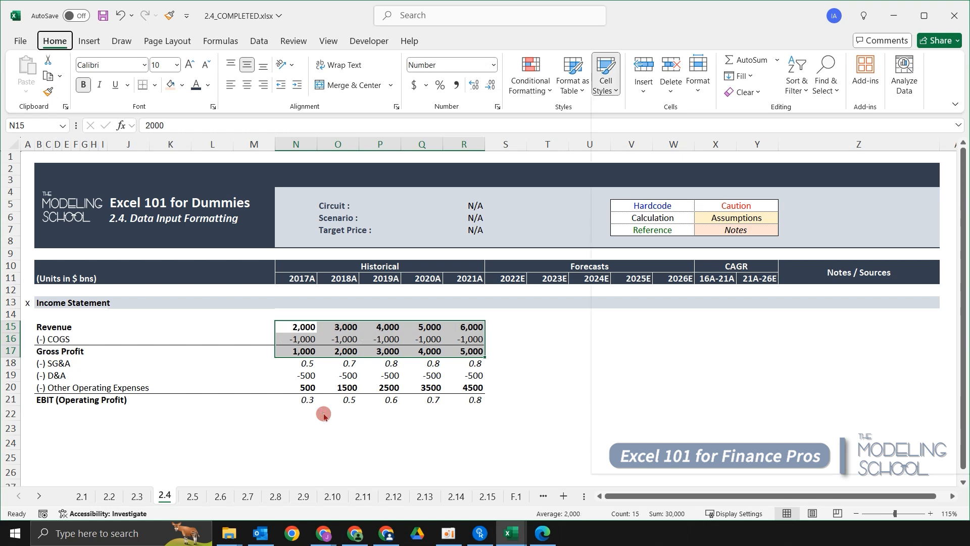
{"action": "key", "text": "Escape"}
{"action": "key", "text": "Escape"}
Increase the displayed decimals of N15:R17 back to two places.
{"action": "key", "text": "alt+h"}
{"action": "key", "text": "0"}
{"action": "key", "text": "alt+h"}
{"action": "key", "text": "0"}
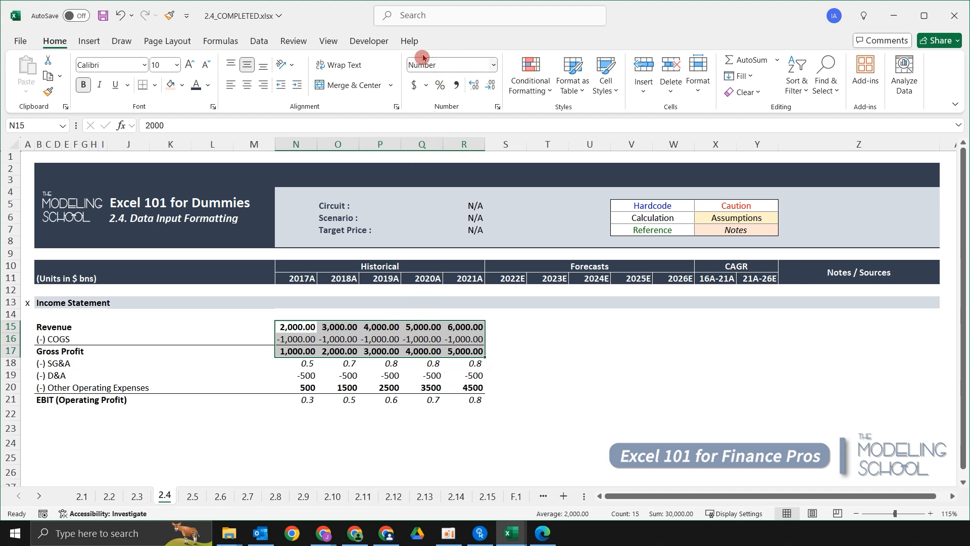
Look through the available number formats for the selected figures without applying one.
{"action": "left_click", "coordinate": [493, 67]}
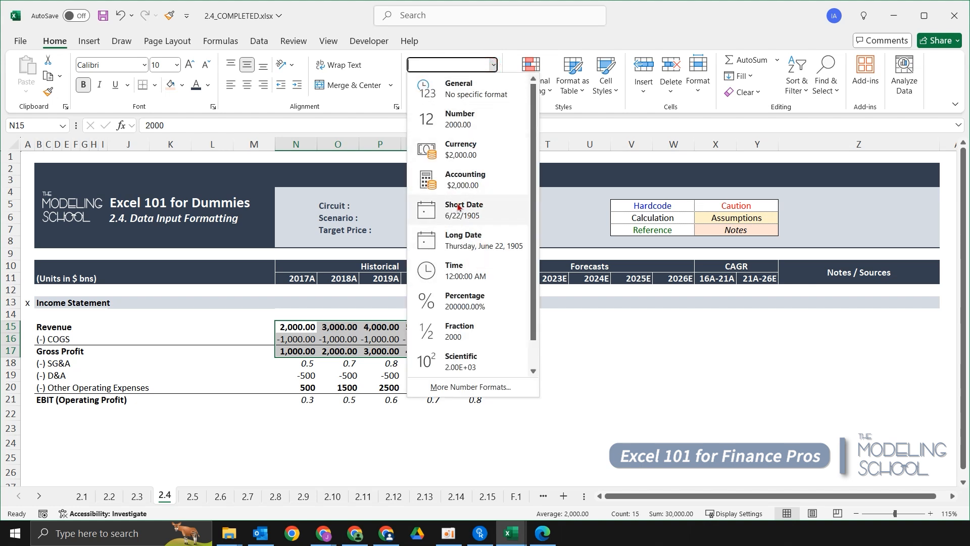
{"action": "left_click", "coordinate": [286, 328]}
{"action": "left_click", "coordinate": [286, 313]}
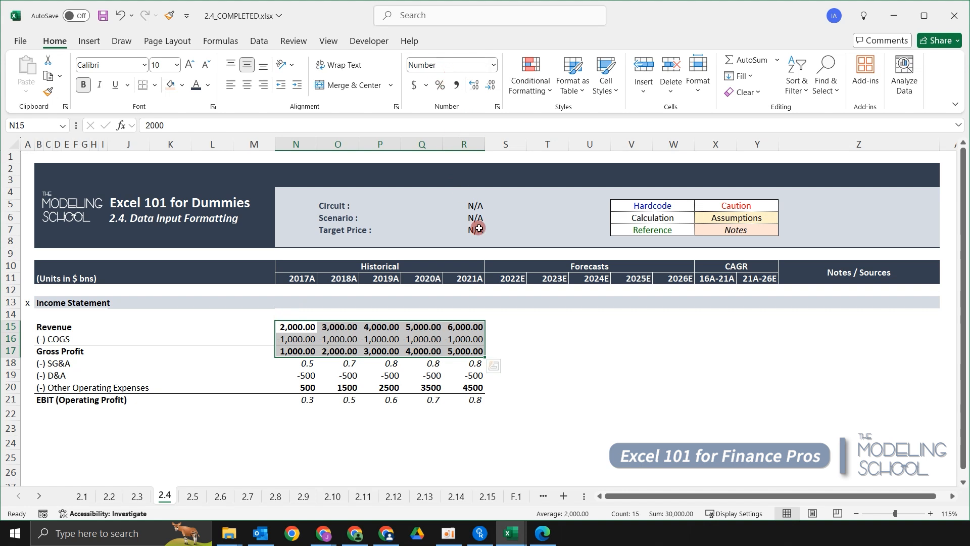
Format the figures in rows 19 and 20 (N19:R20) as numbers with thousands separators and two decimal places.
{"action": "key", "text": "Down"}
{"action": "key", "text": "Down"}
{"action": "key", "text": "Down"}
{"action": "key", "text": "Down"}
{"action": "key", "text": "shift+Down"}
{"action": "key", "text": "shift+Right"}
{"action": "key", "text": "shift+Right"}
{"action": "key", "text": "shift+Right"}
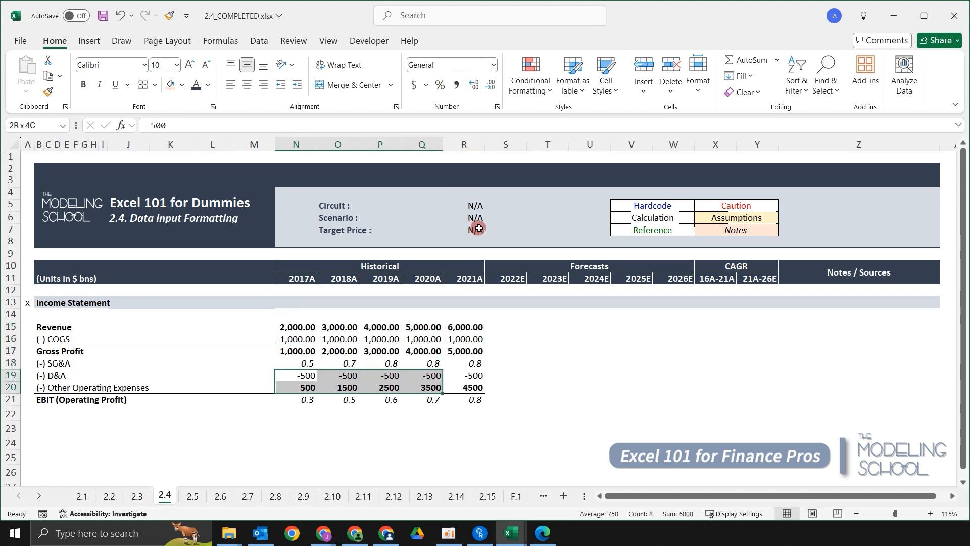
{"action": "key", "text": "shift+Right"}
{"action": "key", "text": "ctrl+shift+1"}
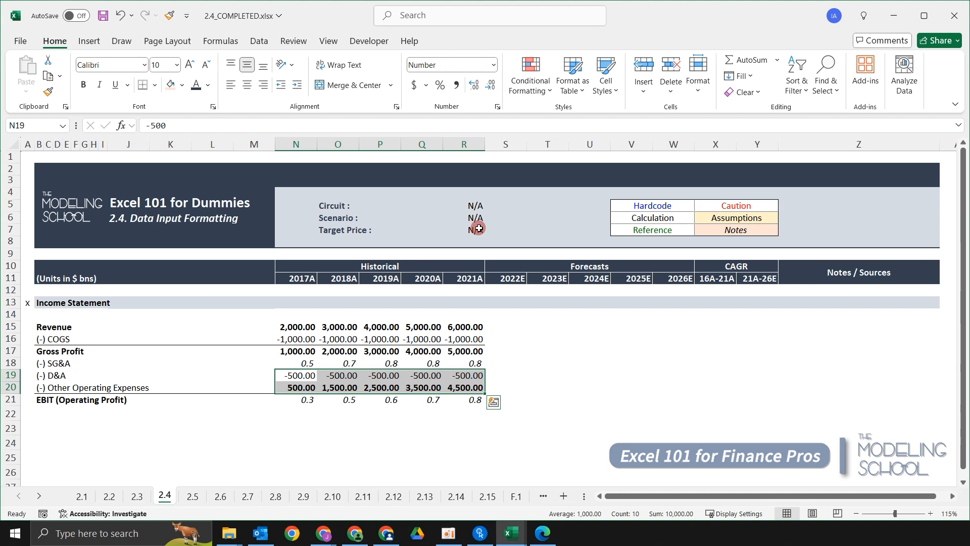
Apply the Currency format to the Revenue, COGS and Gross Profit figures in N15:R17.
{"action": "key", "text": "Up"}
{"action": "key", "text": "Up"}
{"action": "key", "text": "Up"}
{"action": "key", "text": "Up"}
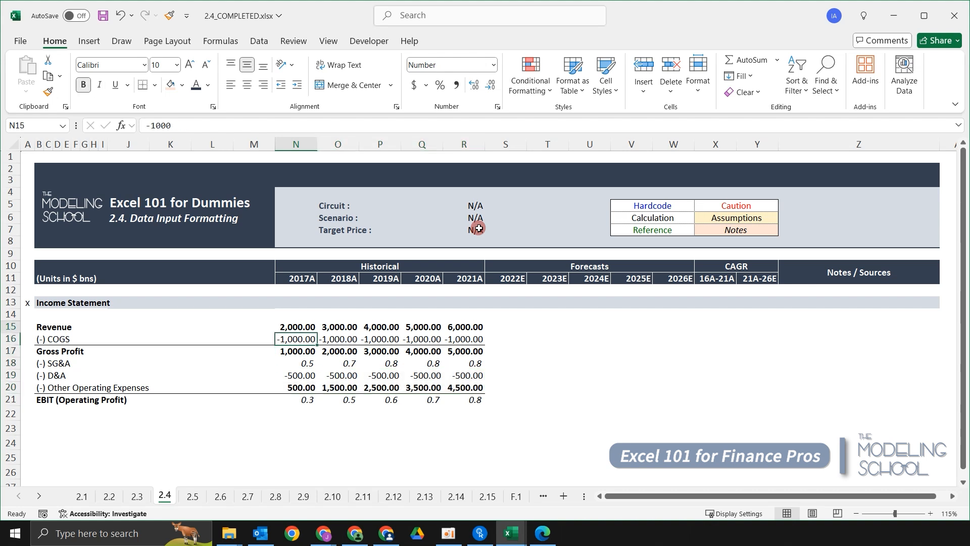
{"action": "key", "text": "shift+Down"}
{"action": "key", "text": "shift+Down"}
{"action": "key", "text": "ctrl+shift+Right"}
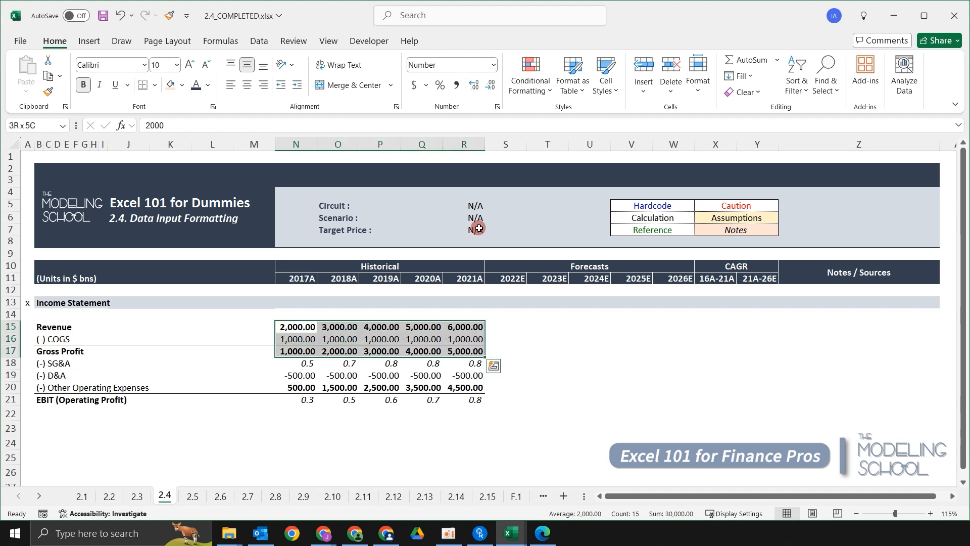
{"action": "key", "text": "ctrl+shift+4"}
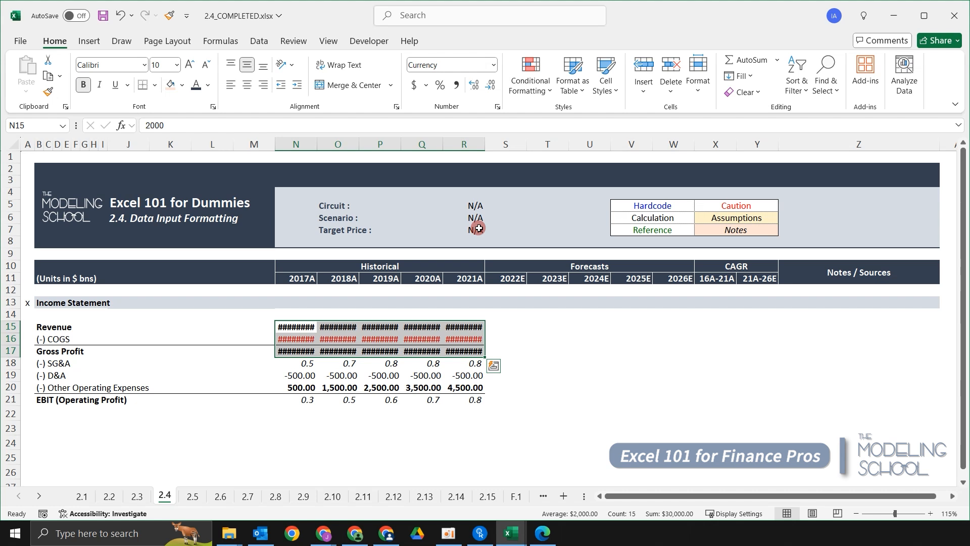
Widen column R slightly and examine how the 2021A Revenue, COGS and Gross Profit amounts display as currency.
{"action": "left_click_drag", "start_coordinate": [487, 145], "coordinate": [492, 145]}
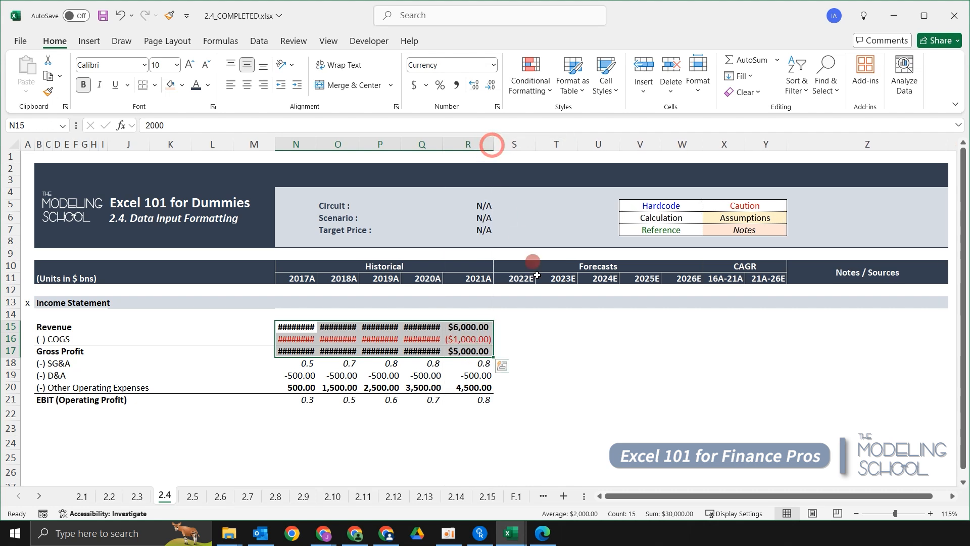
{"action": "left_click", "coordinate": [562, 349]}
{"action": "left_click", "coordinate": [520, 349]}
{"action": "left_click", "coordinate": [482, 329]}
{"action": "left_click", "coordinate": [483, 346]}
{"action": "left_click", "coordinate": [482, 331]}
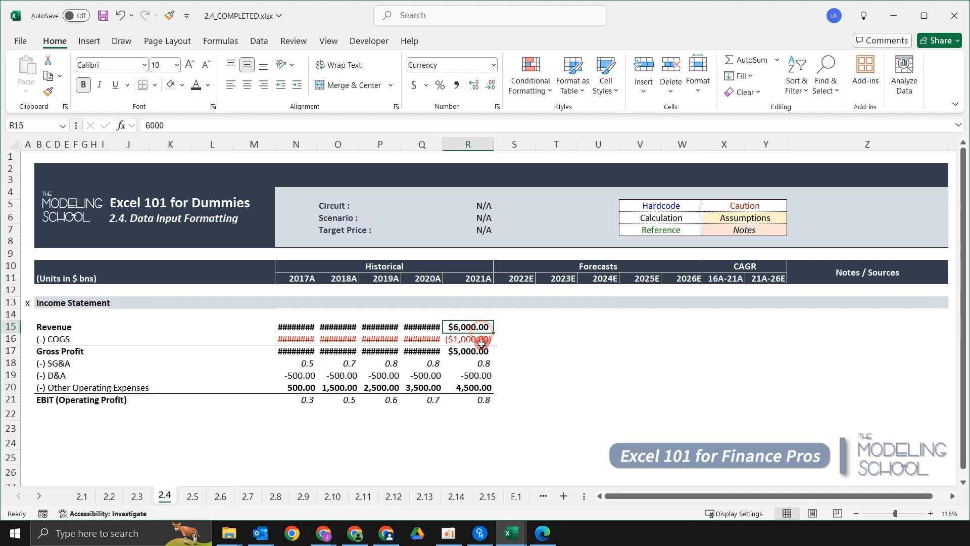
{"action": "left_click", "coordinate": [480, 349]}
{"action": "left_click", "coordinate": [470, 328]}
{"action": "left_click", "coordinate": [470, 337]}
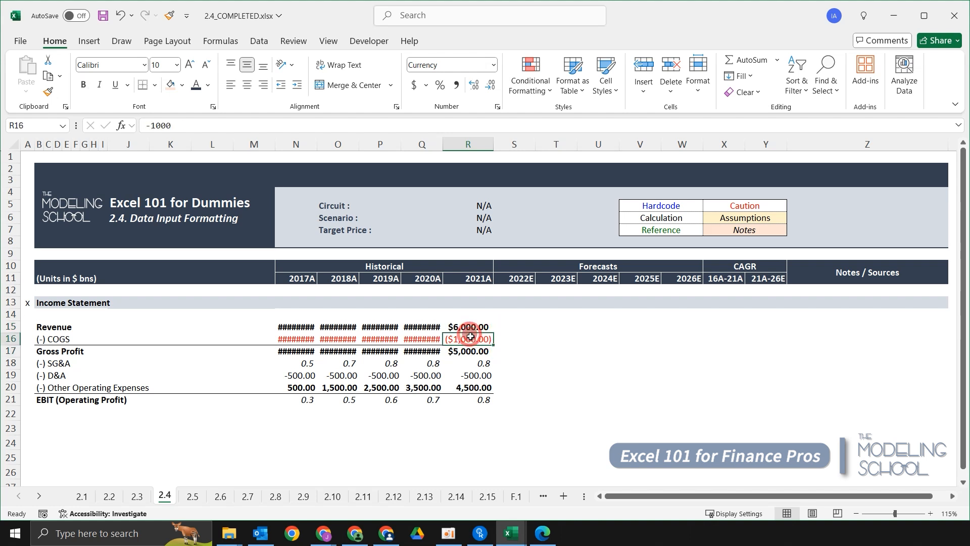
{"action": "left_click", "coordinate": [456, 323]}
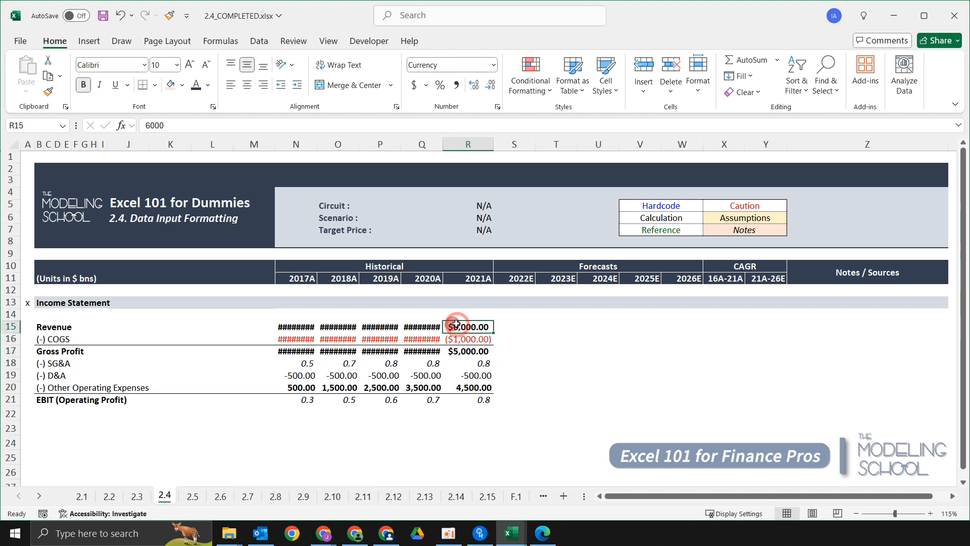
{"action": "left_click", "coordinate": [452, 339]}
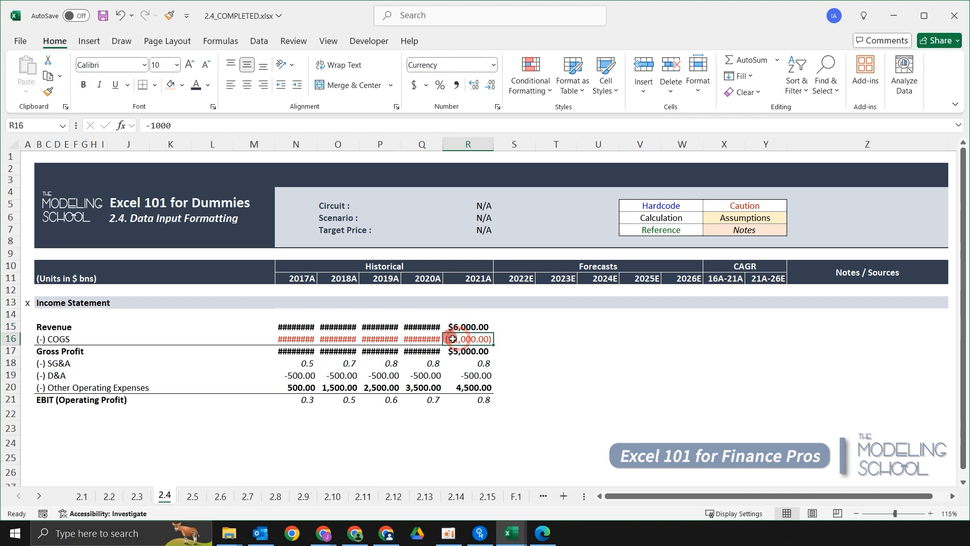
{"action": "left_click", "coordinate": [461, 353]}
{"action": "left_click_drag", "start_coordinate": [469, 329], "coordinate": [463, 352]}
{"action": "left_click", "coordinate": [562, 331]}
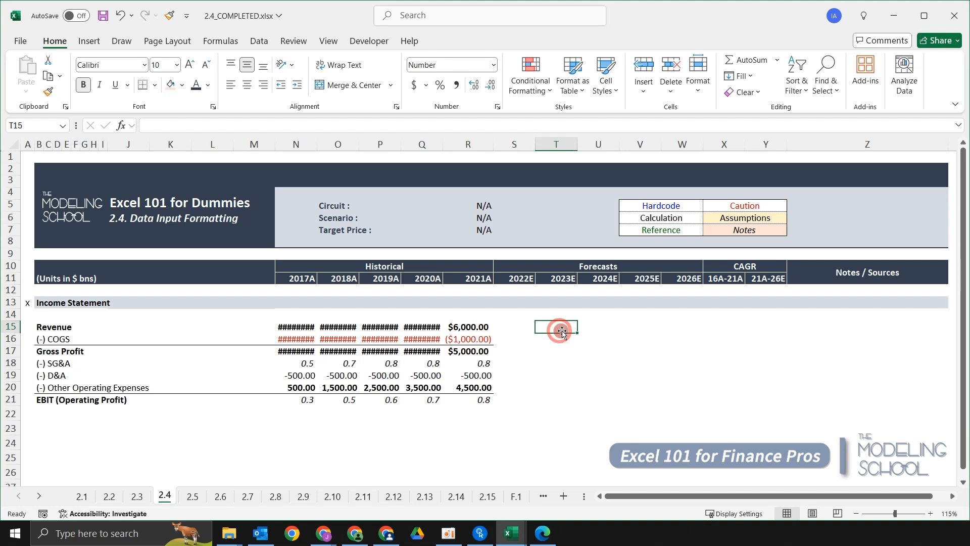
Switch N15:R17 from currency back to the Number format with thousands separators and two decimal places.
{"action": "left_click", "coordinate": [488, 339]}
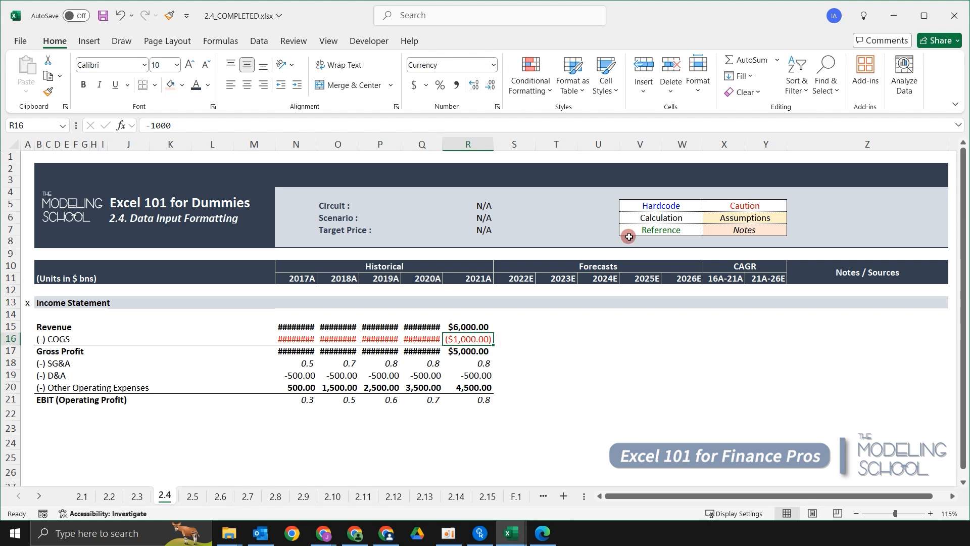
{"action": "key", "text": "Up"}
{"action": "key", "text": "shift+Down"}
{"action": "key", "text": "shift+Down"}
{"action": "key", "text": "shift+Left"}
{"action": "key", "text": "shift+Left"}
{"action": "key", "text": "shift+Left"}
{"action": "key", "text": "shift+Left"}
{"action": "key", "text": "shift+Left"}
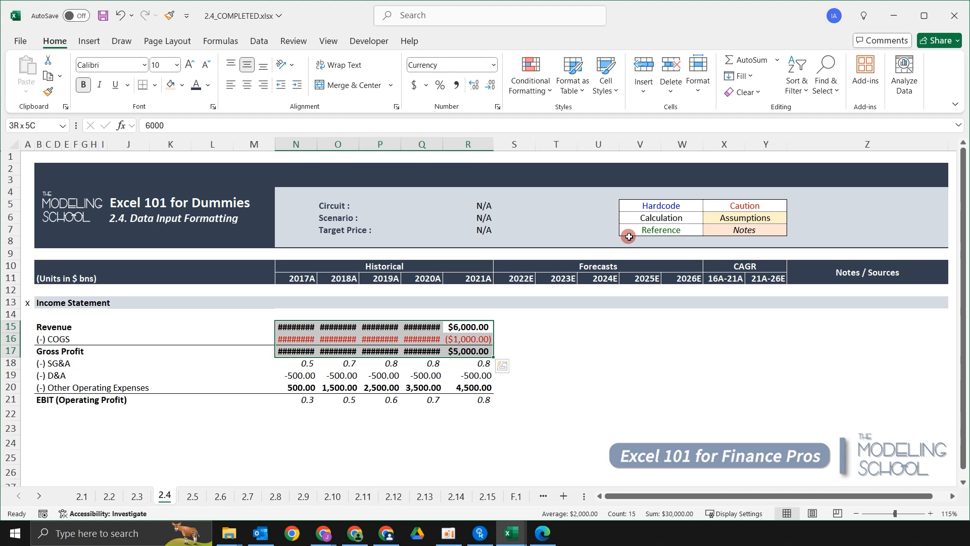
{"action": "key", "text": "ctrl+shift+1"}
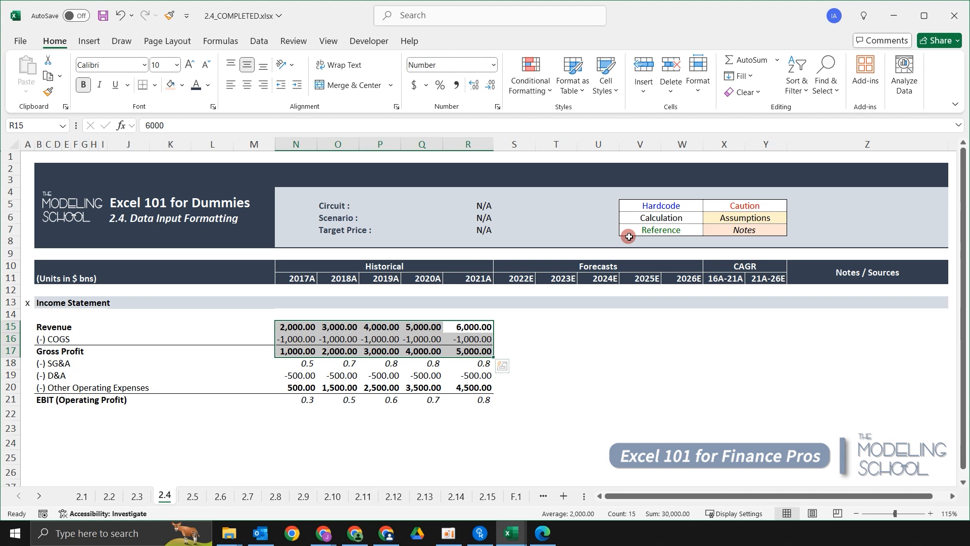
Examine the row 18 ratios, the formula behind the 2017A figure in N18, and the row's label.
{"action": "key", "text": "Down"}
{"action": "key", "text": "Down"}
{"action": "key", "text": "Down"}
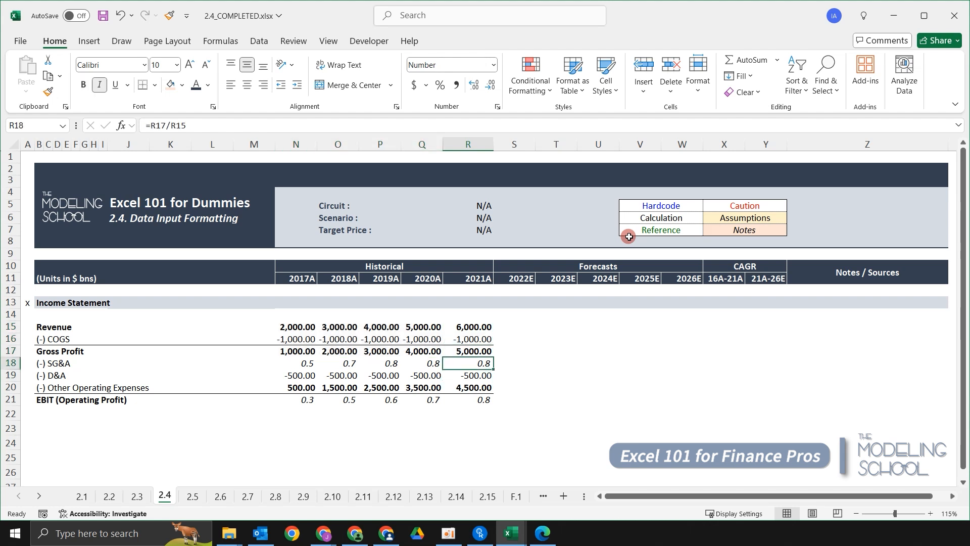
{"action": "key", "text": "Left"}
{"action": "key", "text": "Left"}
{"action": "key", "text": "Left"}
{"action": "key", "text": "Left"}
{"action": "key", "text": "Left"}
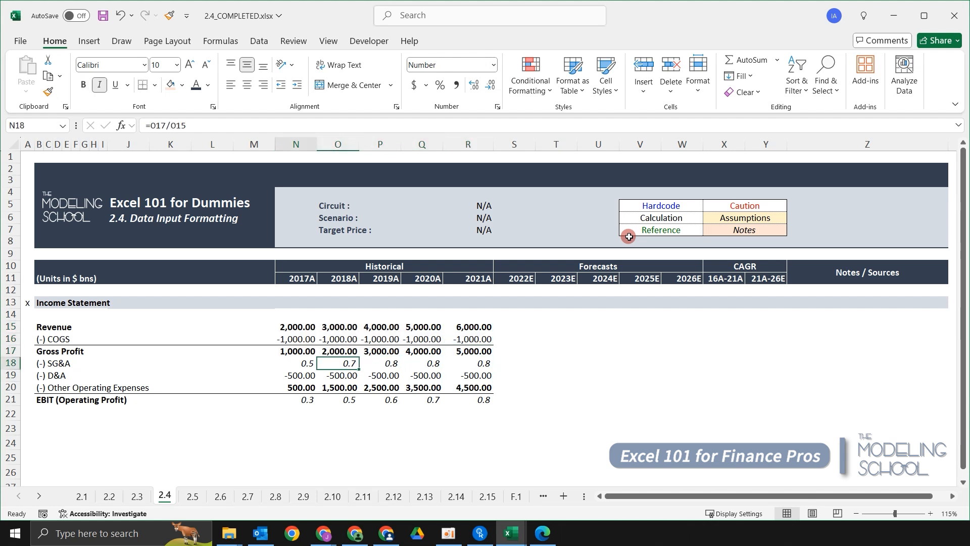
{"action": "key", "text": "Right"}
{"action": "key", "text": "Right"}
{"action": "key", "text": "Right"}
{"action": "key", "text": "Right"}
{"action": "key", "text": "Right"}
{"action": "key", "text": "Right"}
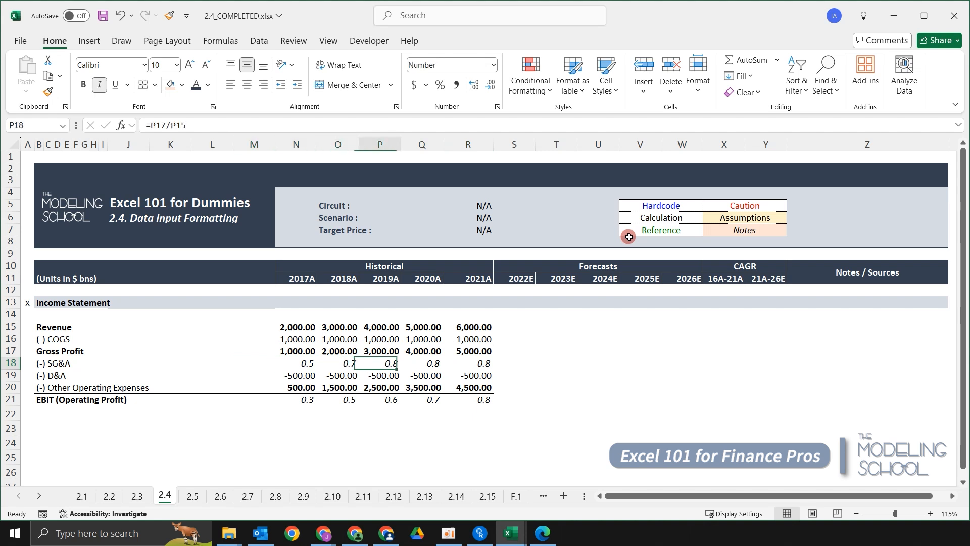
{"action": "key", "text": "Left"}
{"action": "key", "text": "Left"}
{"action": "key", "text": "Left"}
{"action": "key", "text": "Left"}
{"action": "key", "text": "Left"}
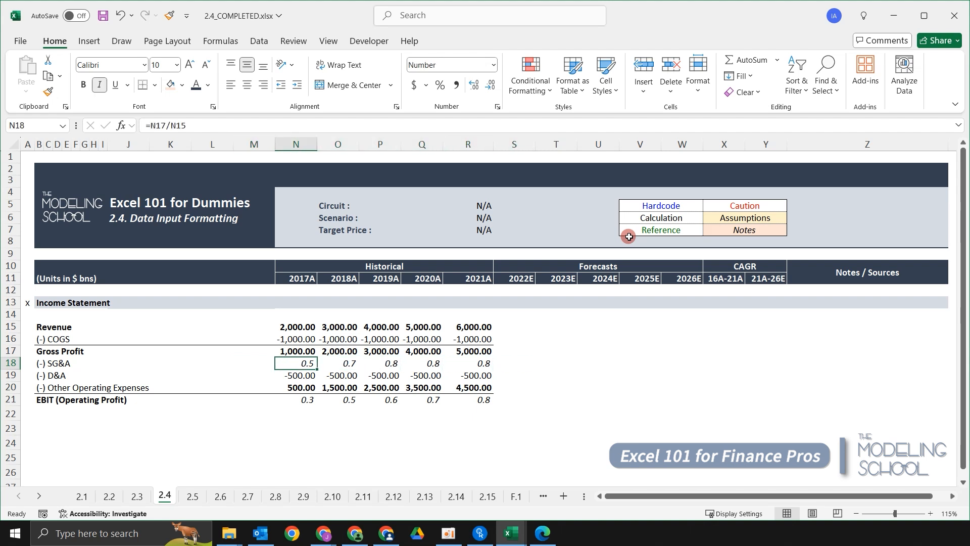
{"action": "key", "text": "F2"}
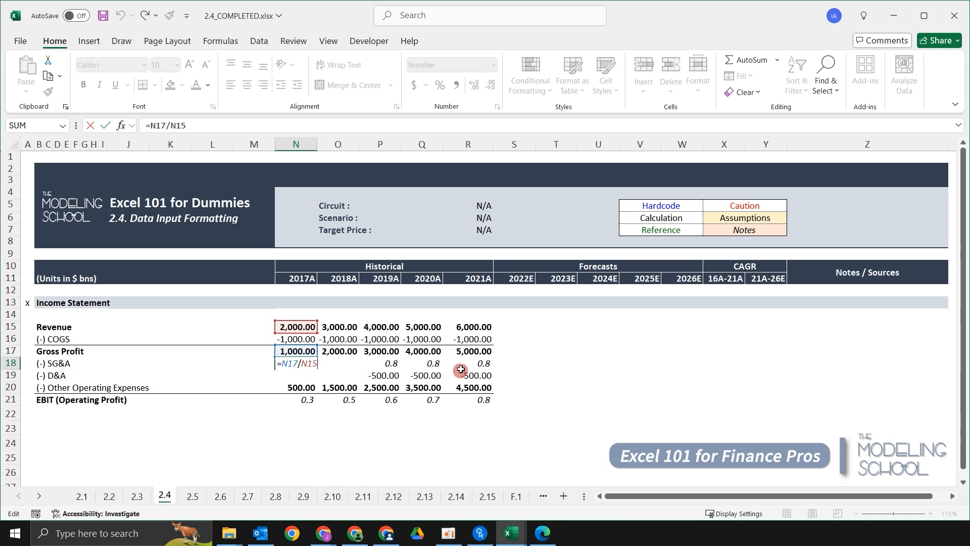
{"action": "key", "text": "ctrl+Return"}
{"action": "left_click", "coordinate": [47, 361]}
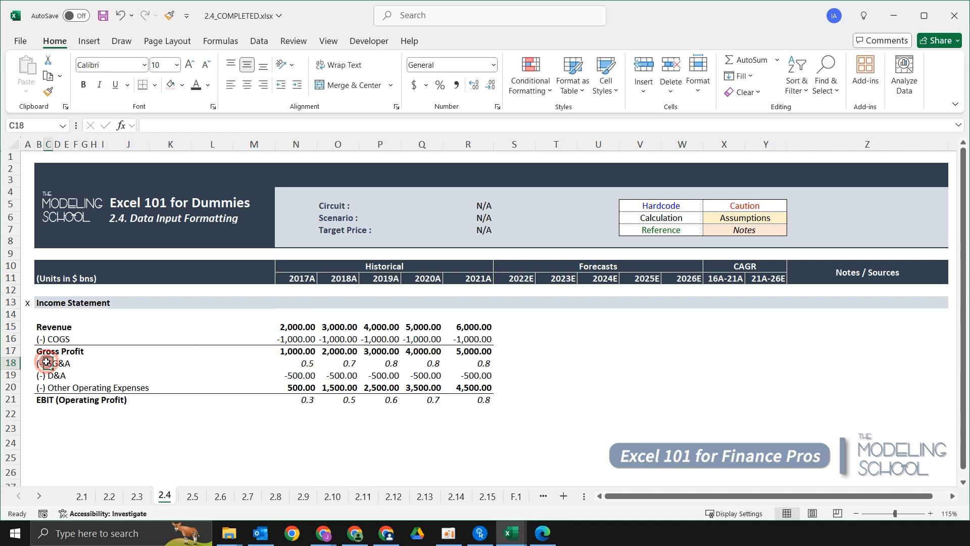
{"action": "left_click", "coordinate": [258, 353]}
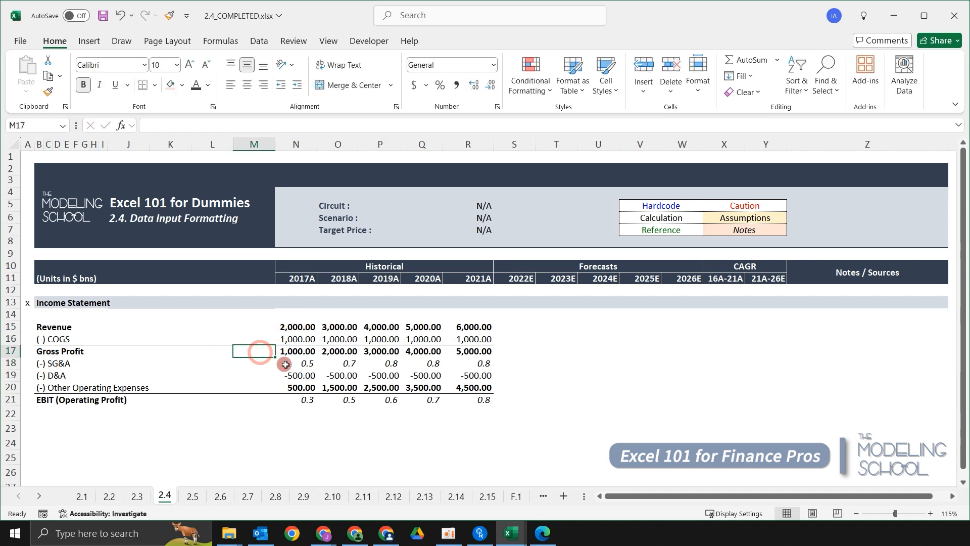
{"action": "left_click", "coordinate": [278, 363]}
{"action": "left_click", "coordinate": [31, 364]}
{"action": "left_click", "coordinate": [48, 362]}
Apply the Percentage format to the row 18 ratios in N18:R18.
{"action": "left_click_drag", "start_coordinate": [308, 365], "coordinate": [473, 365]}
{"action": "left_click", "coordinate": [363, 376]}
{"action": "left_click_drag", "start_coordinate": [305, 364], "coordinate": [462, 364]}
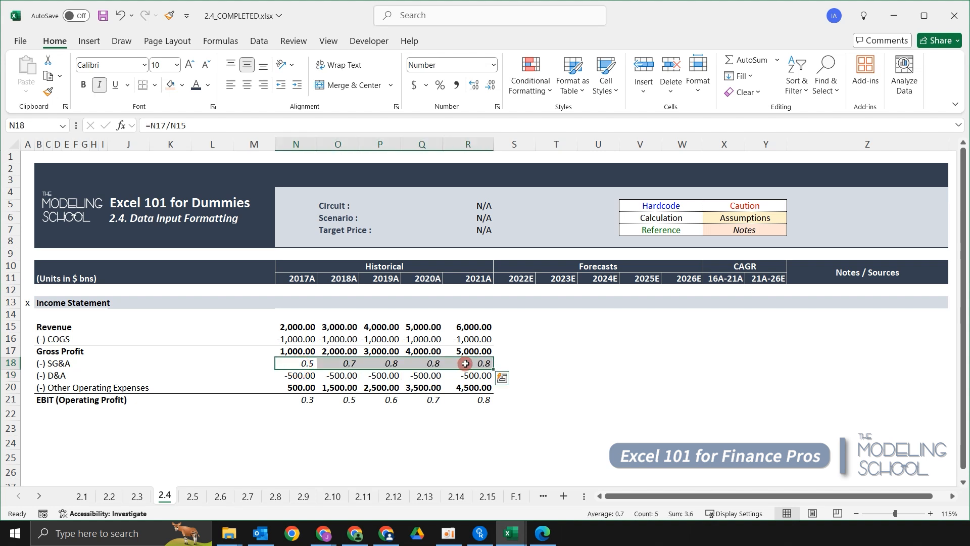
{"action": "key", "text": "Up"}
{"action": "key", "text": "Down"}
{"action": "key", "text": "shift+Right"}
{"action": "key", "text": "shift+Right"}
{"action": "key", "text": "shift+Right"}
{"action": "key", "text": "shift+Right"}
{"action": "key", "text": "shift+Right"}
{"action": "key", "text": "Left"}
{"action": "key", "text": "Right"}
{"action": "key", "text": "shift+Right"}
{"action": "key", "text": "shift+Right"}
{"action": "key", "text": "shift+Right"}
{"action": "key", "text": "shift+Right"}
{"action": "key", "text": "Right"}
{"action": "key", "text": "Left"}
{"action": "key", "text": "ctrl+shift+Right"}
{"action": "key", "text": "ctrl+shift+5"}
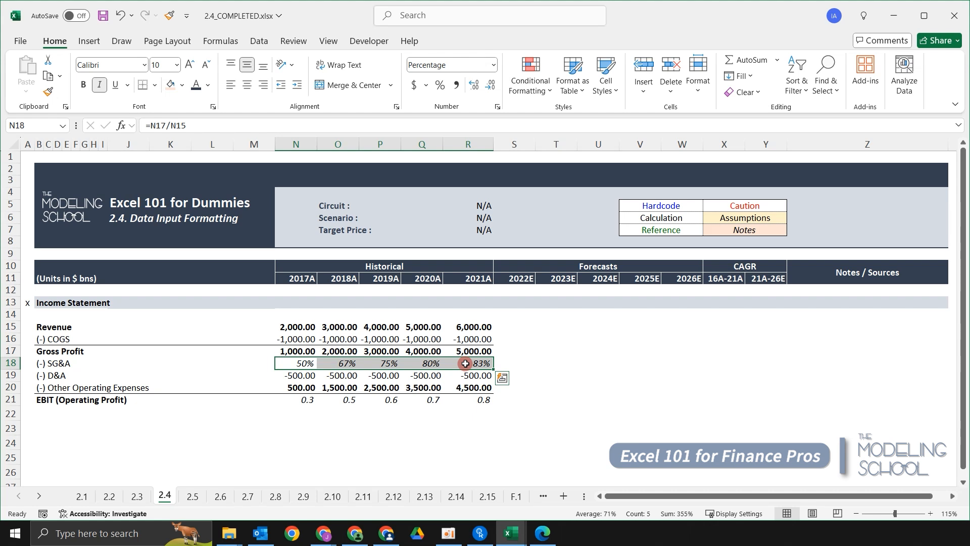
Try the Currency and Number formats on the ratios in N18:R18, and return them to Percentage.
{"action": "key", "text": "ctrl+shift+4"}
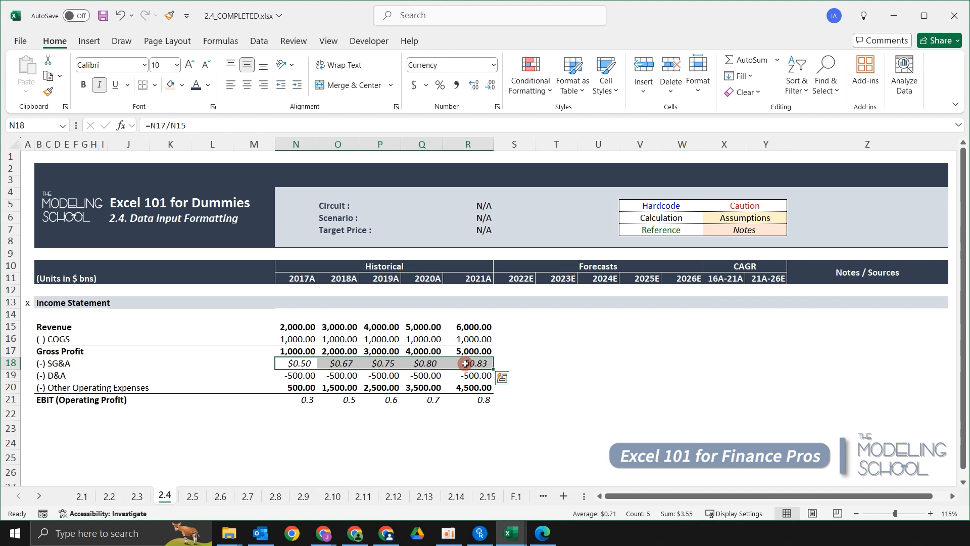
{"action": "key", "text": "ctrl+shift+1"}
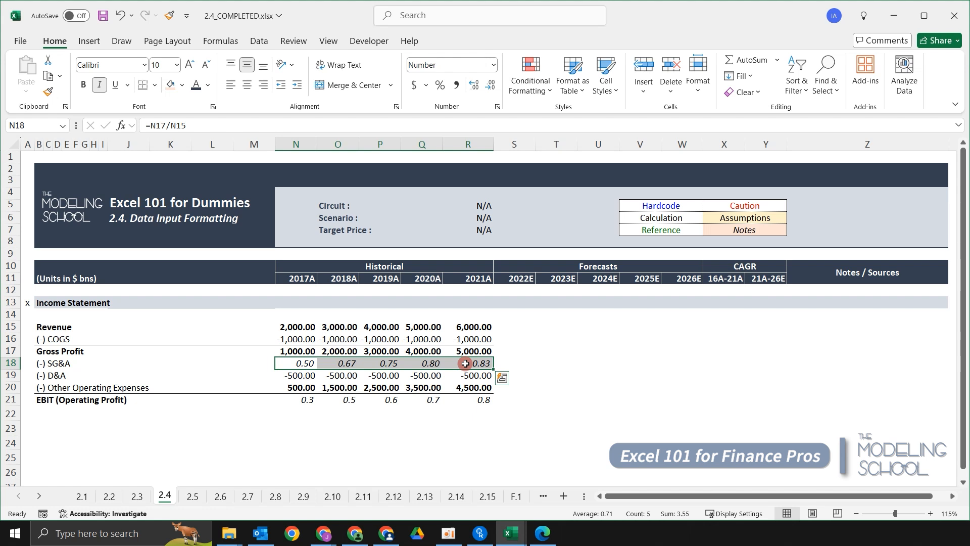
{"action": "key", "text": "ctrl+shift+4"}
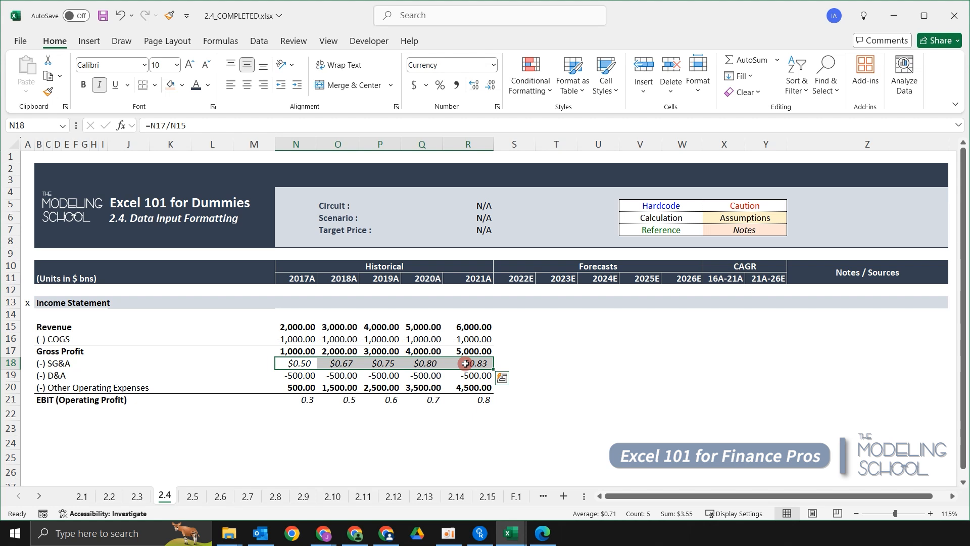
{"action": "key", "text": "ctrl+shift+5"}
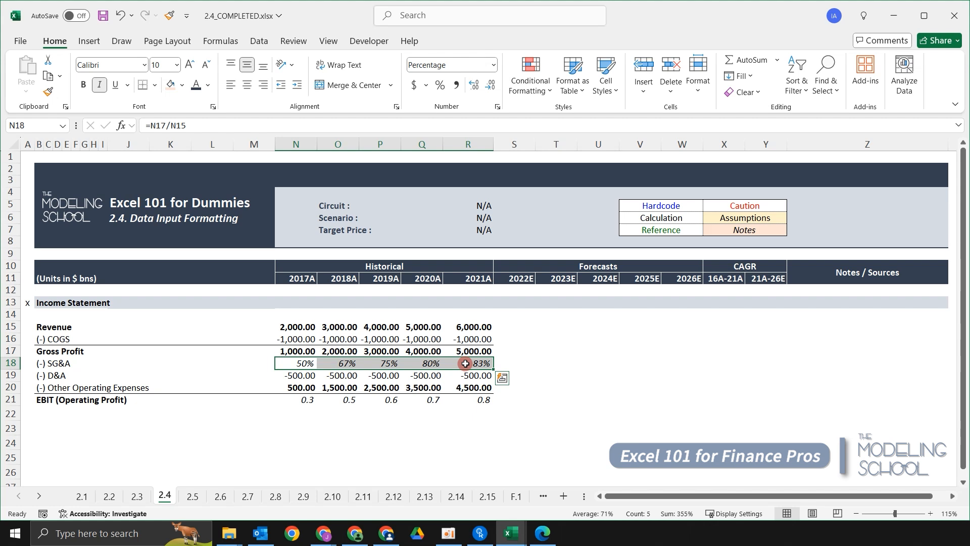
Try the time and date formats on N18:R18, and switch the ratios back to Percentage.
{"action": "key", "text": "ctrl+shift+2"}
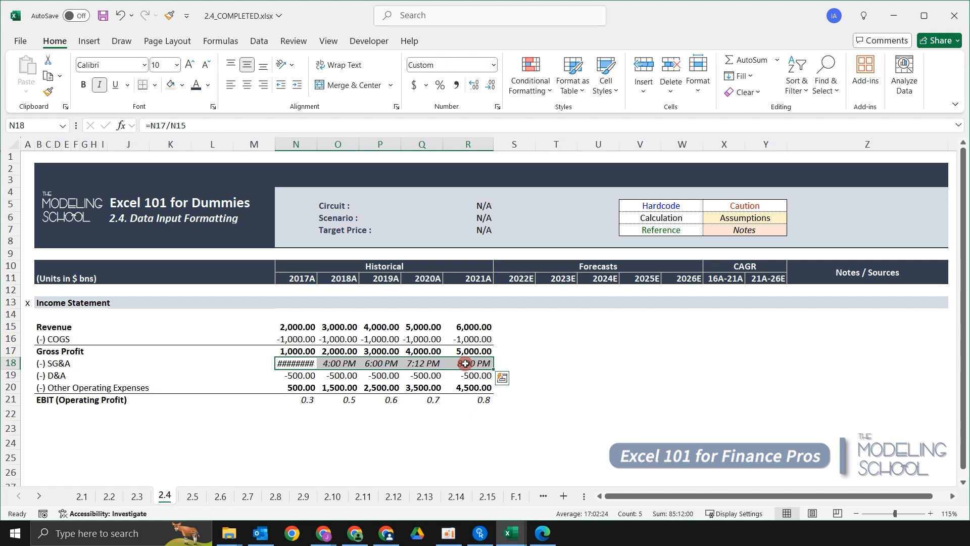
{"action": "key", "text": "ctrl+shift+3"}
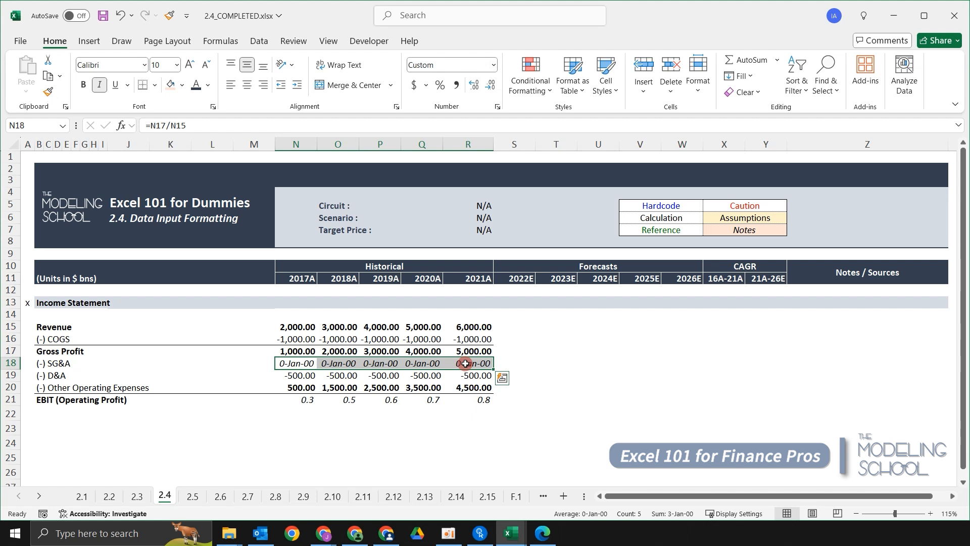
{"action": "key", "text": "ctrl+shift+4"}
{"action": "key", "text": "ctrl+shift+5"}
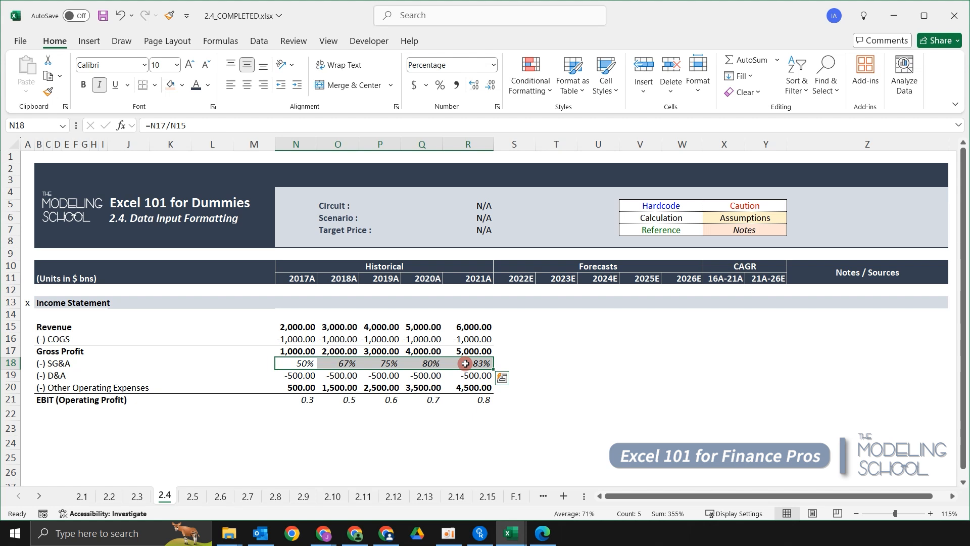
Apply the Percentage format to the row 21 ratios in N21:R21.
{"action": "key", "text": "Down"}
{"action": "key", "text": "Down"}
{"action": "key", "text": "Down"}
{"action": "key", "text": "Down"}
{"action": "key", "text": "Up"}
{"action": "key", "text": "ctrl+shift+Right"}
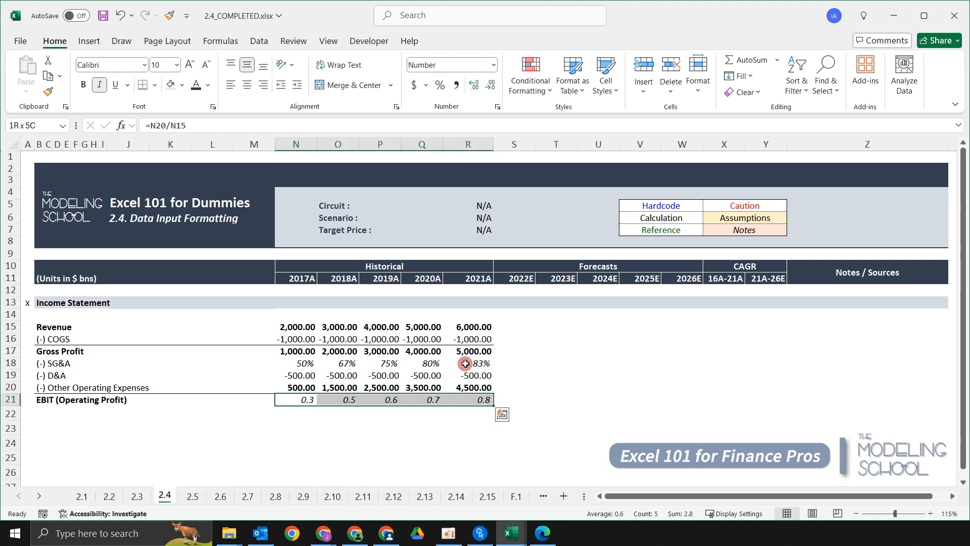
{"action": "key", "text": "ctrl+shift+5"}
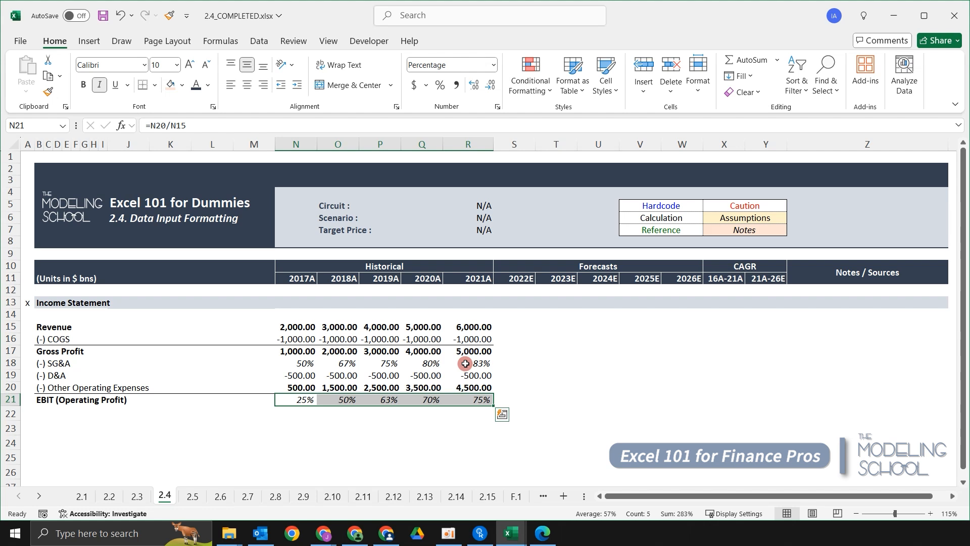
Replace the row 18 label in B18 with "GPM (%)".
{"action": "key", "text": "Up"}
{"action": "key", "text": "Up"}
{"action": "key", "text": "Up"}
{"action": "key", "text": "Left"}
{"action": "key", "text": "Left"}
{"action": "key", "text": "Left"}
{"action": "key", "text": "Left"}
{"action": "key", "text": "Left"}
{"action": "key", "text": "Left"}
{"action": "key", "text": "Left"}
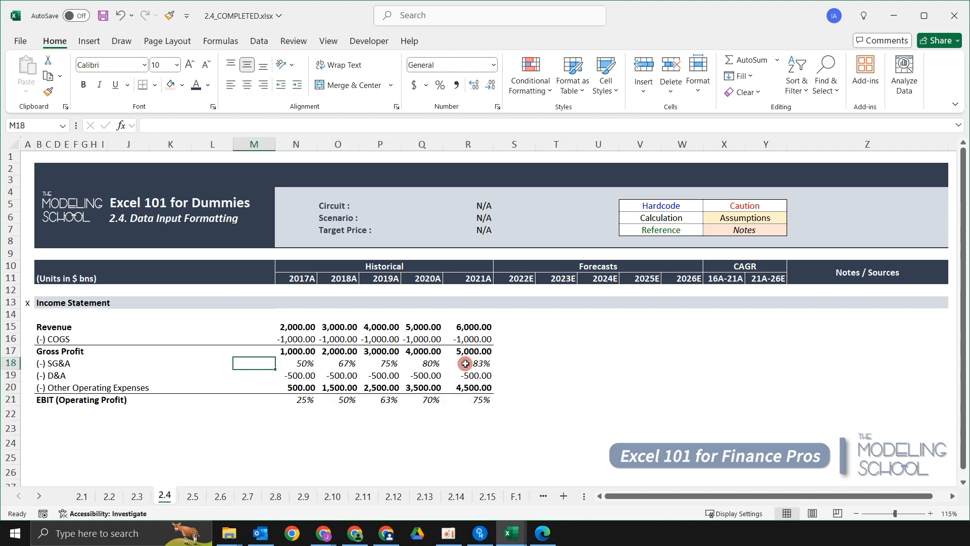
{"action": "key", "text": "Left"}
{"action": "key", "text": "Left"}
{"action": "key", "text": "Left"}
{"action": "key", "text": "Left"}
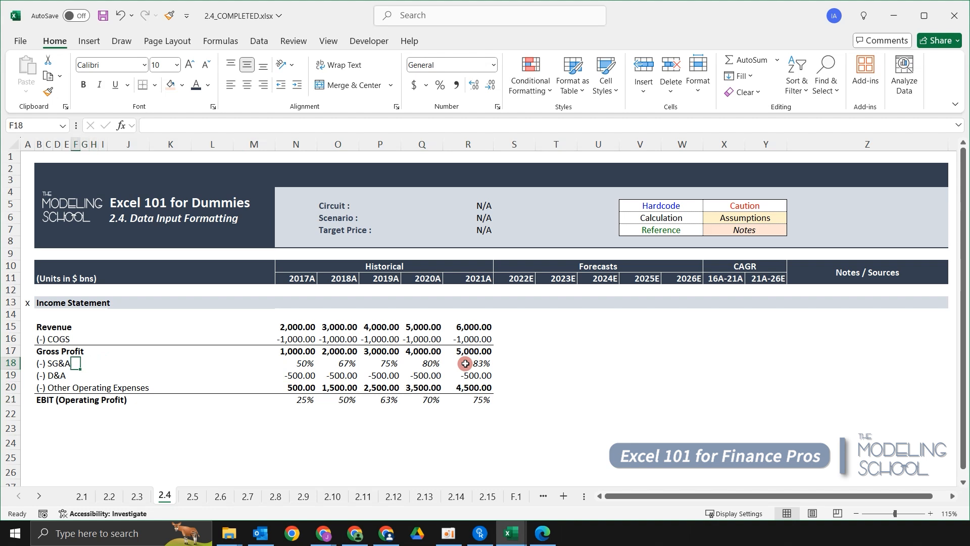
{"action": "key", "text": "Left"}
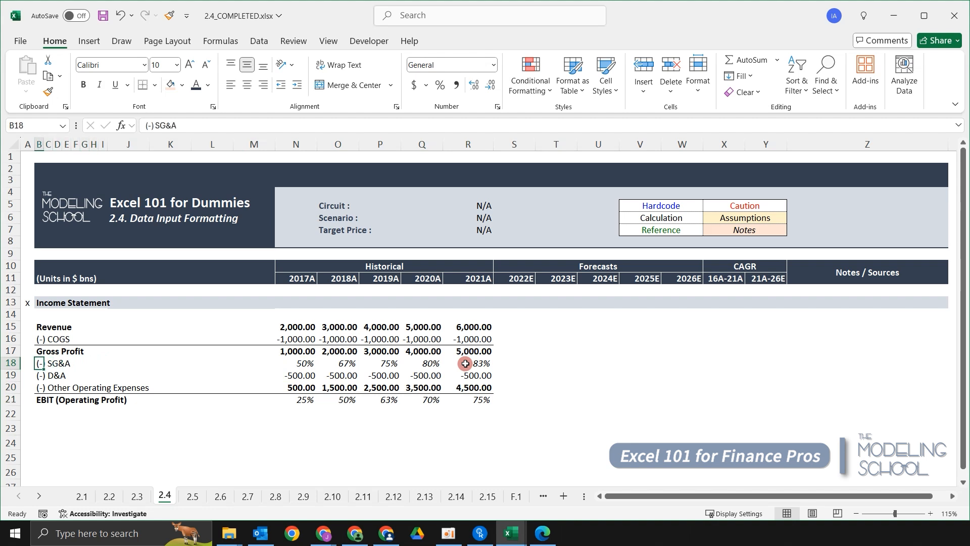
{"action": "type", "text": "G"}
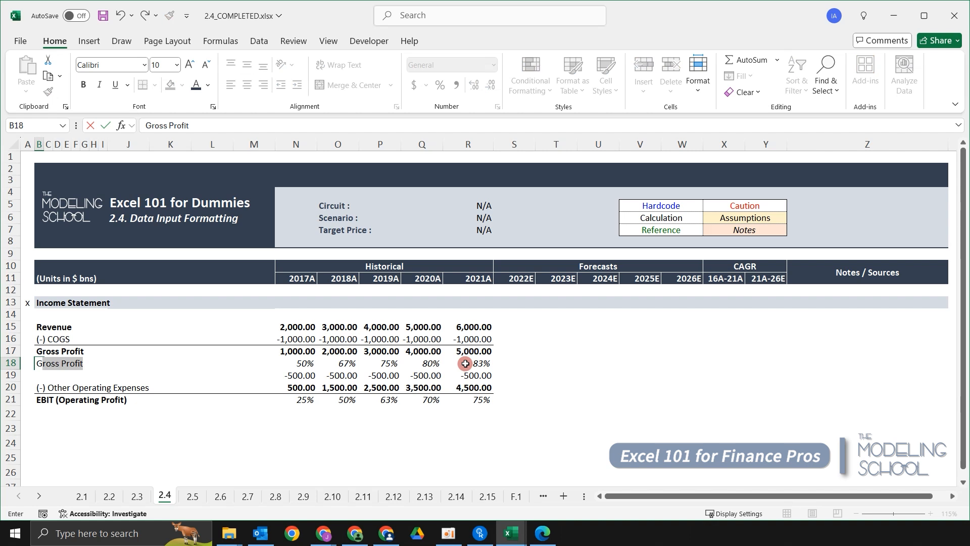
{"action": "type", "text": "PM (%)"}
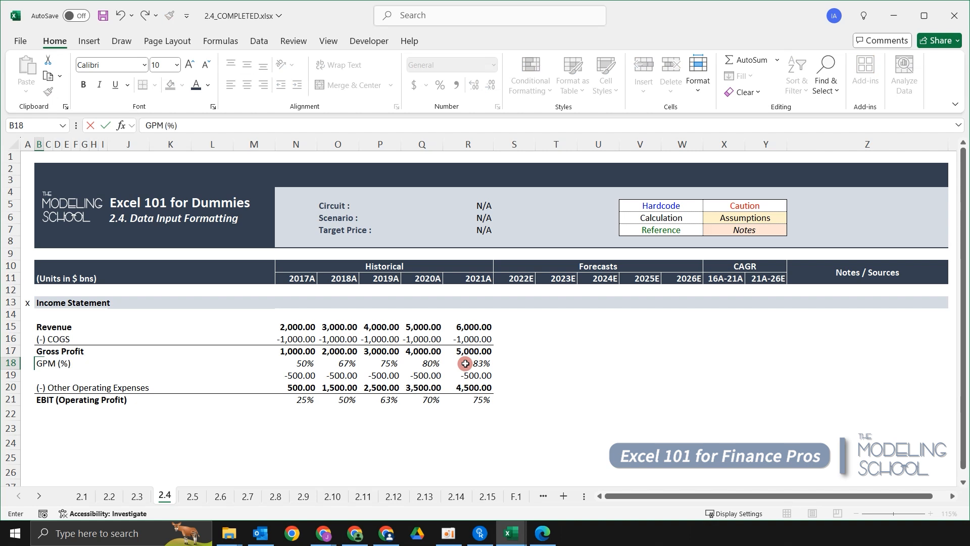
{"action": "key", "text": "Return"}
{"action": "key", "text": "Up"}
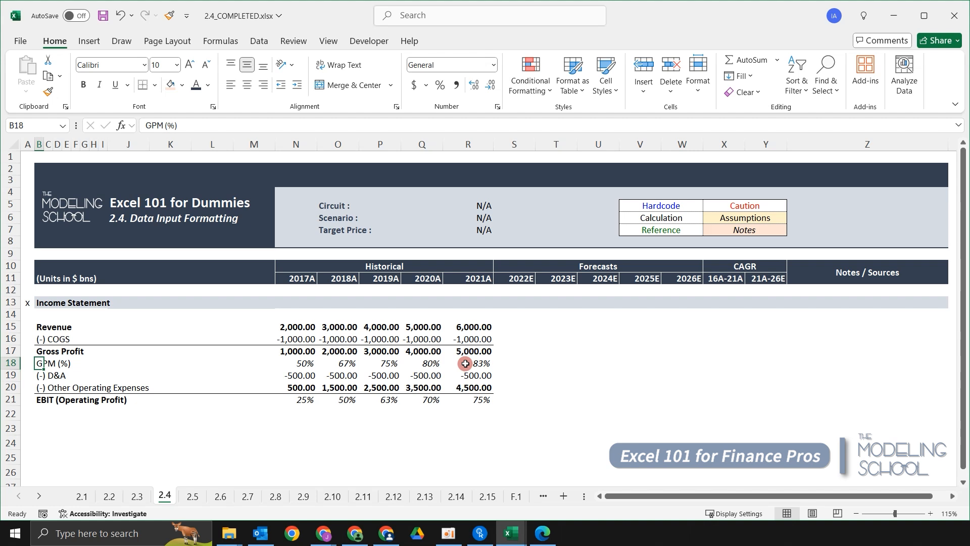
Replace the "(-) Other Operating Expenses" label in B20 with "EBIT (Operating Profit)".
{"action": "key", "text": "Down"}
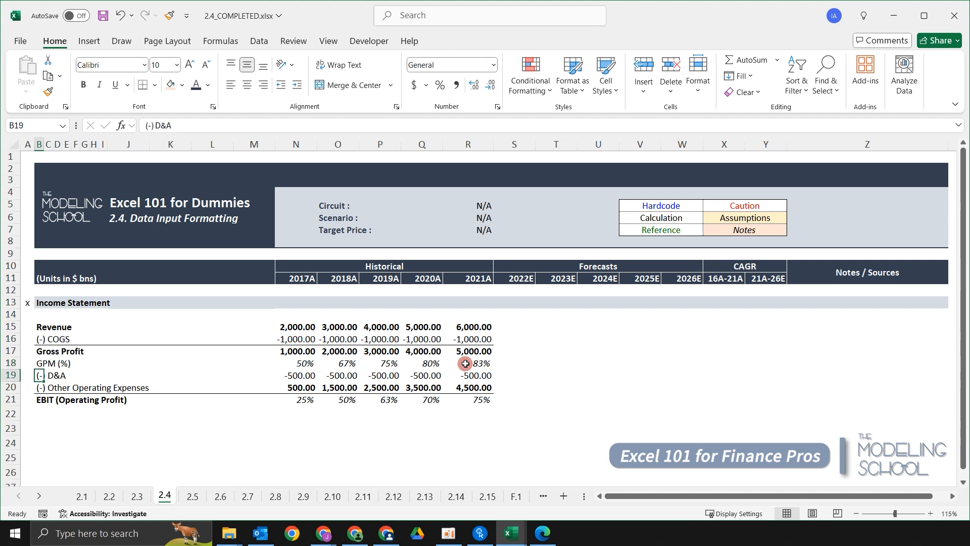
{"action": "key", "text": "Up"}
{"action": "key", "text": "Up"}
{"action": "key", "text": "Down"}
{"action": "key", "text": "Down"}
{"action": "key", "text": "Down"}
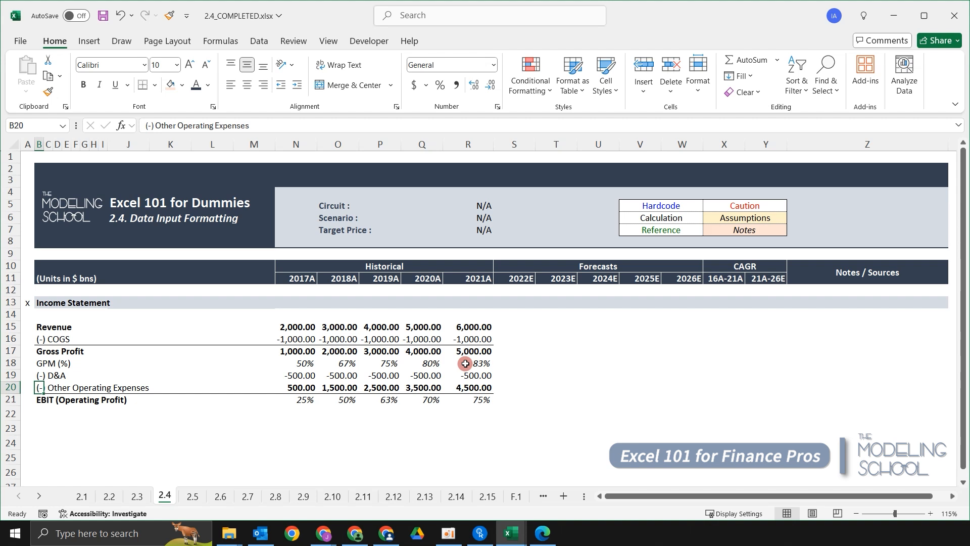
{"action": "key", "text": "Down"}
{"action": "key", "text": "Up"}
{"action": "type", "text": "EBIT"}
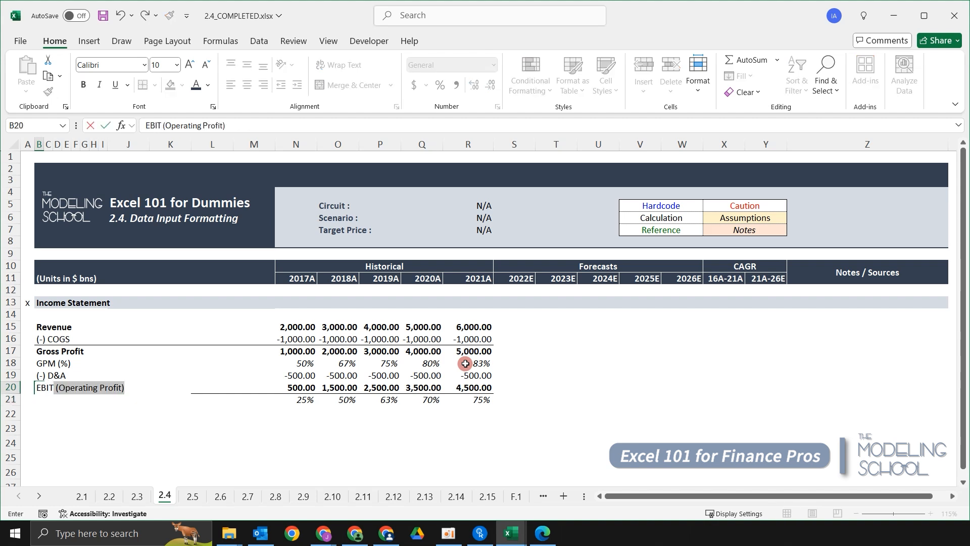
{"action": "key", "text": "Return"}
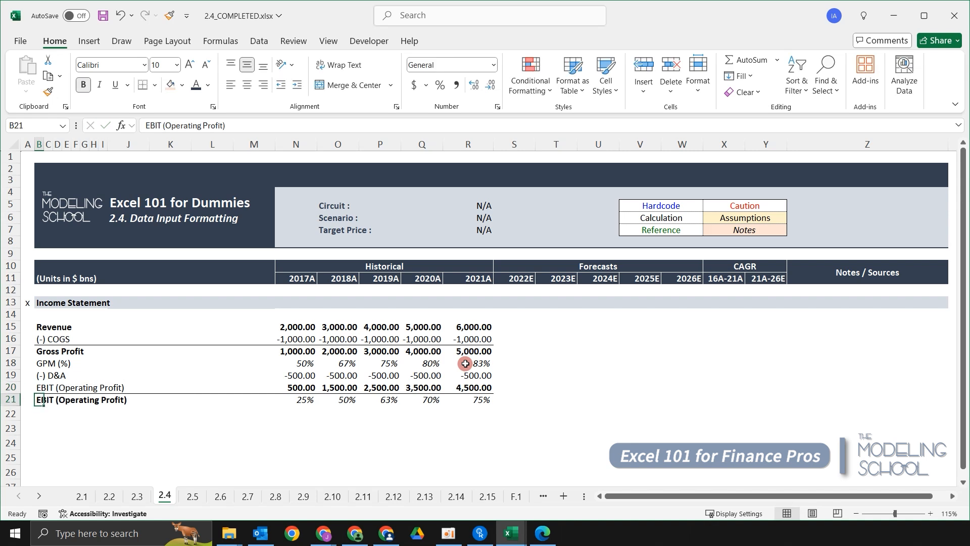
Replace the row 21 label in B21 with "OPM (%)".
{"action": "type", "text": "OPM (%)"}
{"action": "key", "text": "Return"}
{"action": "key", "text": "Up"}
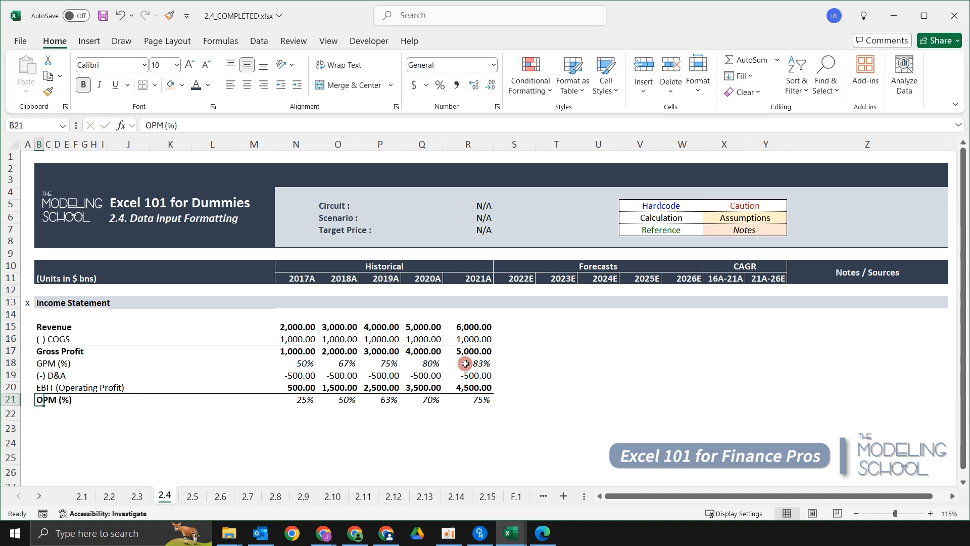
{"action": "key", "text": "Up"}
{"action": "key", "text": "Up"}
{"action": "key", "text": "Up"}
{"action": "key", "text": "Up"}
{"action": "key", "text": "Down"}
{"action": "key", "text": "shift+space"}
{"action": "key", "text": "Down"}
{"action": "key", "text": "shift+space"}
{"action": "key", "text": "Down"}
{"action": "key", "text": "shift+space"}
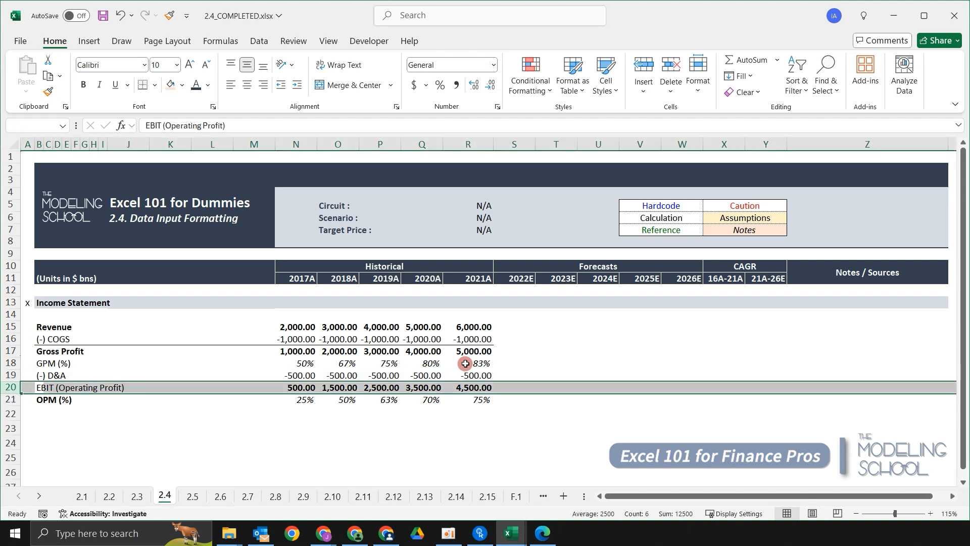
{"action": "key", "text": "Up"}
{"action": "key", "text": "Up"}
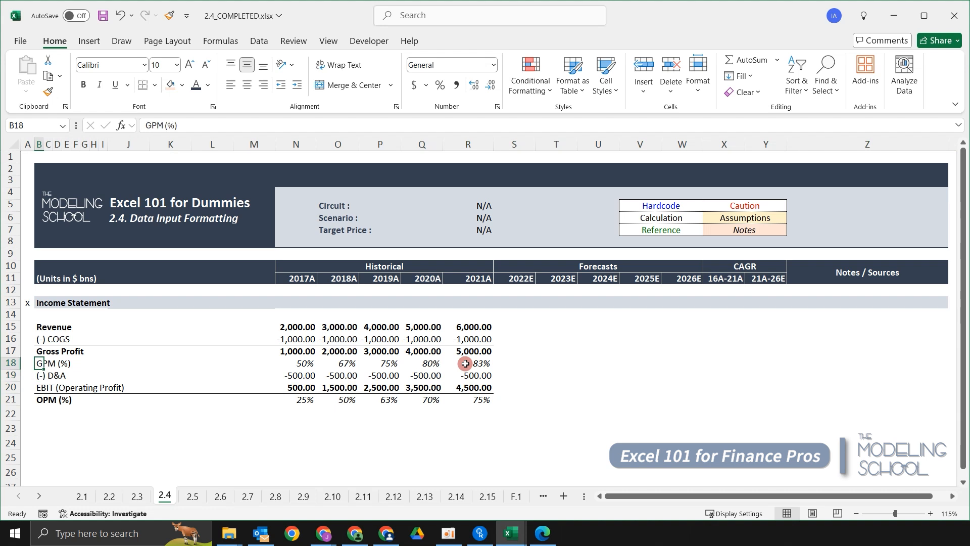
Reduce the Revenue, COGS and Gross Profit values in N15:R17 to zero decimal places.
{"action": "key", "text": "Right"}
{"action": "key", "text": "Right"}
{"action": "key", "text": "Right"}
{"action": "key", "text": "Right"}
{"action": "key", "text": "Right"}
{"action": "key", "text": "Right"}
{"action": "key", "text": "Right"}
{"action": "key", "text": "Right"}
{"action": "key", "text": "Right"}
{"action": "key", "text": "Right"}
{"action": "key", "text": "Right"}
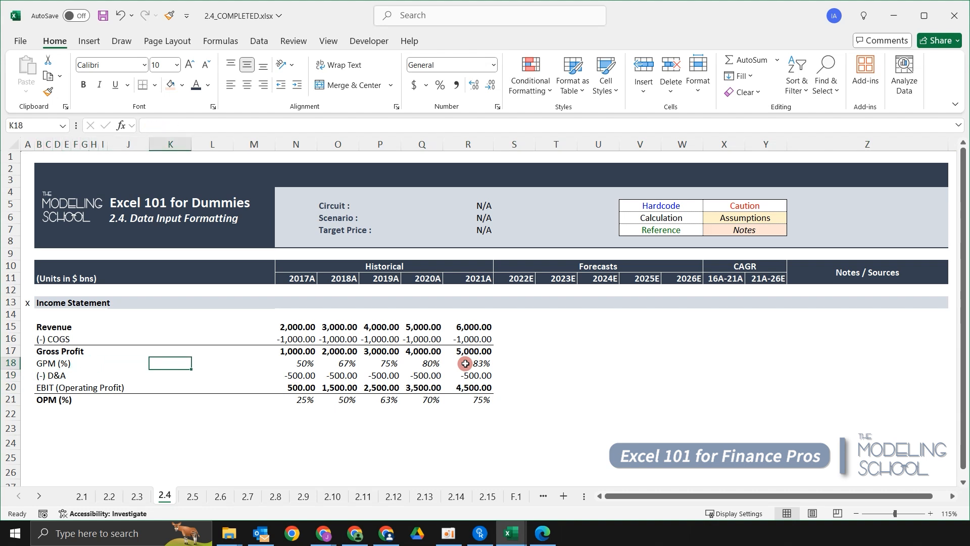
{"action": "key", "text": "Right"}
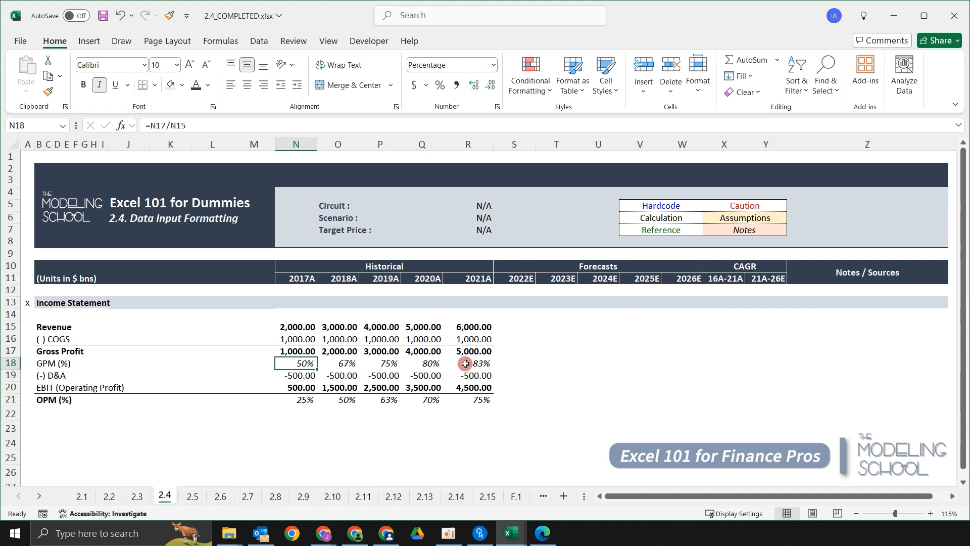
{"action": "key", "text": "Up"}
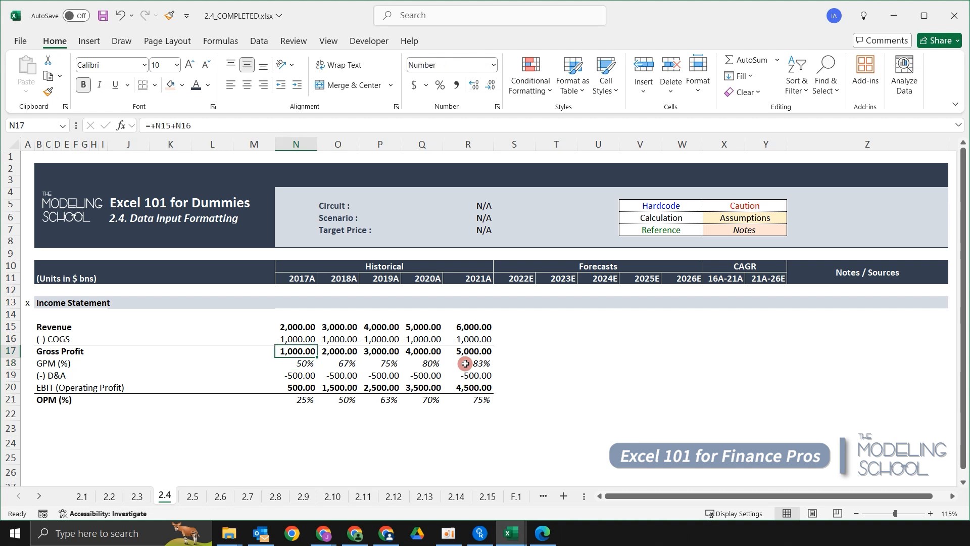
{"action": "key", "text": "shift+Up"}
{"action": "key", "text": "shift+Up"}
{"action": "key", "text": "shift+Right"}
{"action": "key", "text": "shift+Right"}
{"action": "key", "text": "shift+Right"}
{"action": "key", "text": "shift+Right"}
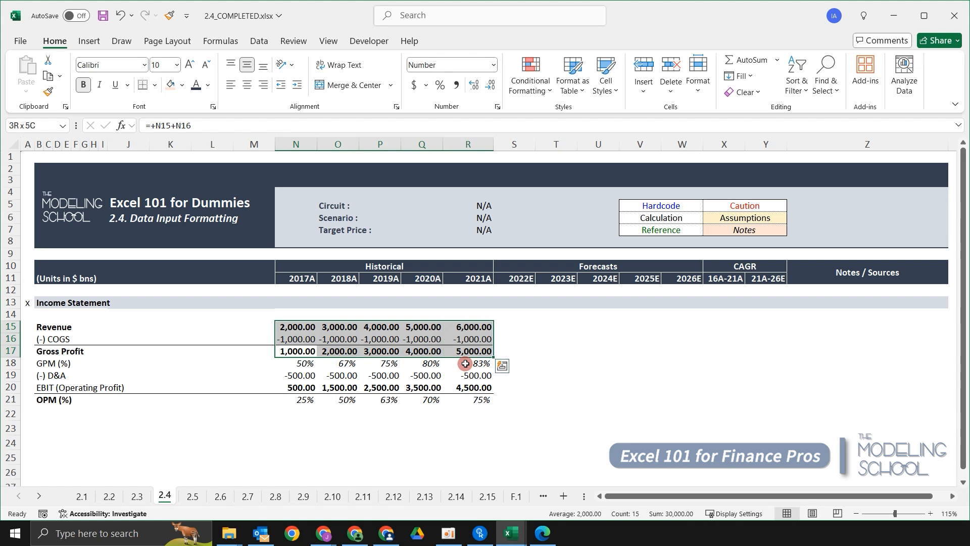
{"action": "key", "text": "alt"}
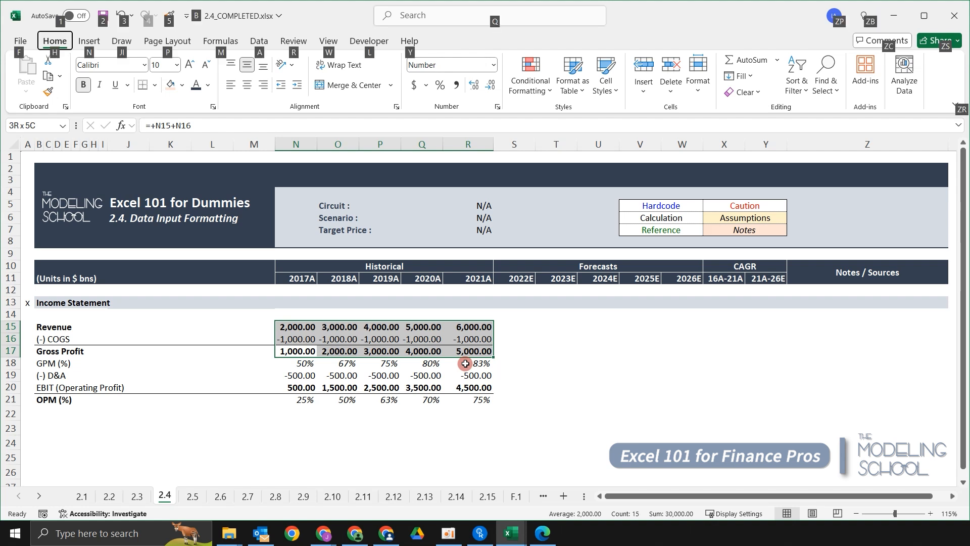
{"action": "key", "text": "h"}
{"action": "key", "text": "9"}
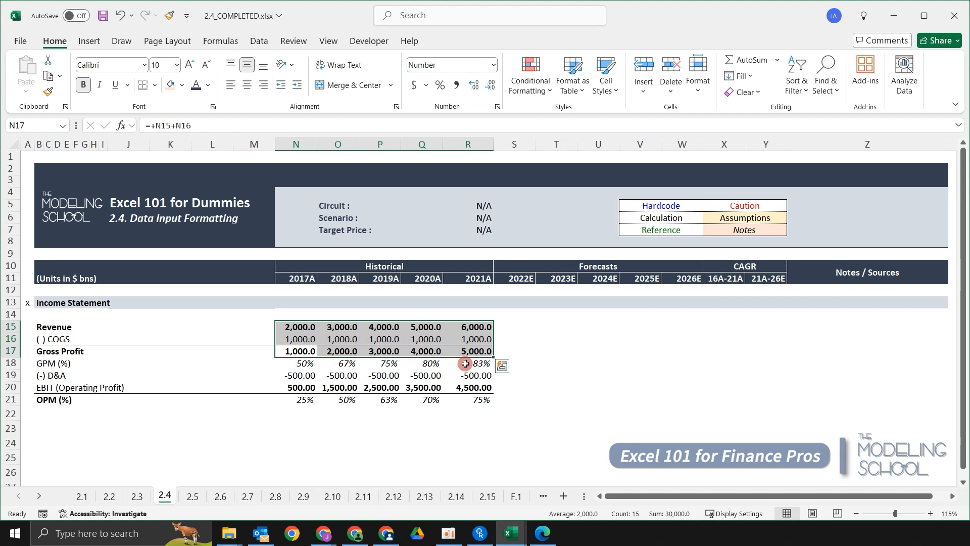
{"action": "key", "text": "alt"}
{"action": "key", "text": "h"}
{"action": "key", "text": "9"}
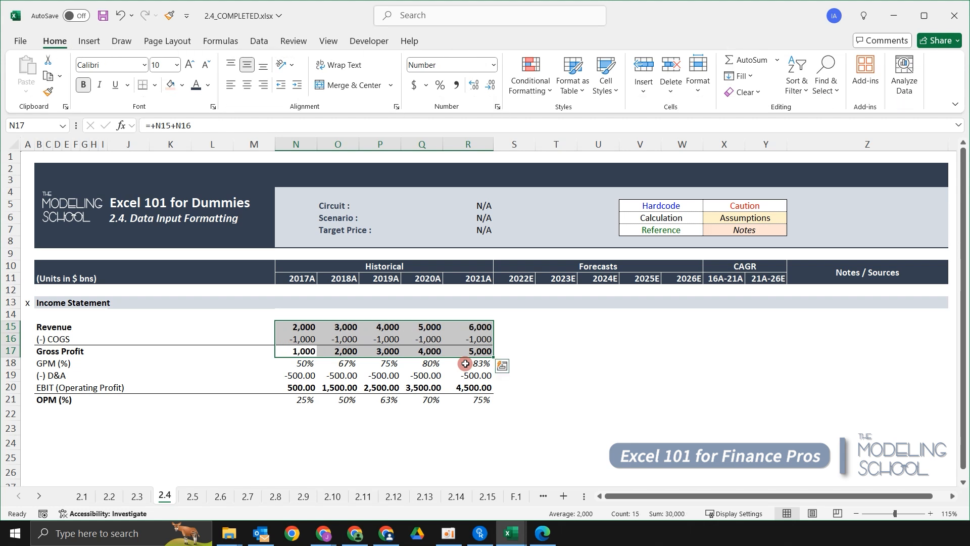
Increase the decimals of N15:R17 to two places and reduce them back to none.
{"action": "key", "text": "alt"}
{"action": "key", "text": "h"}
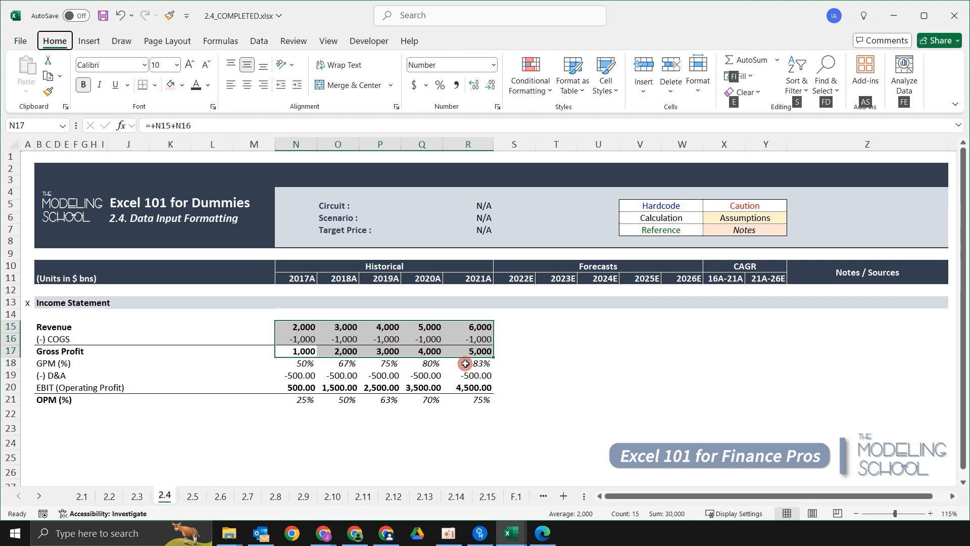
{"action": "key", "text": "0"}
{"action": "key", "text": "alt"}
{"action": "key", "text": "h"}
{"action": "key", "text": "0"}
{"action": "key", "text": "alt"}
{"action": "key", "text": "h"}
{"action": "key", "text": "9"}
{"action": "key", "text": "alt"}
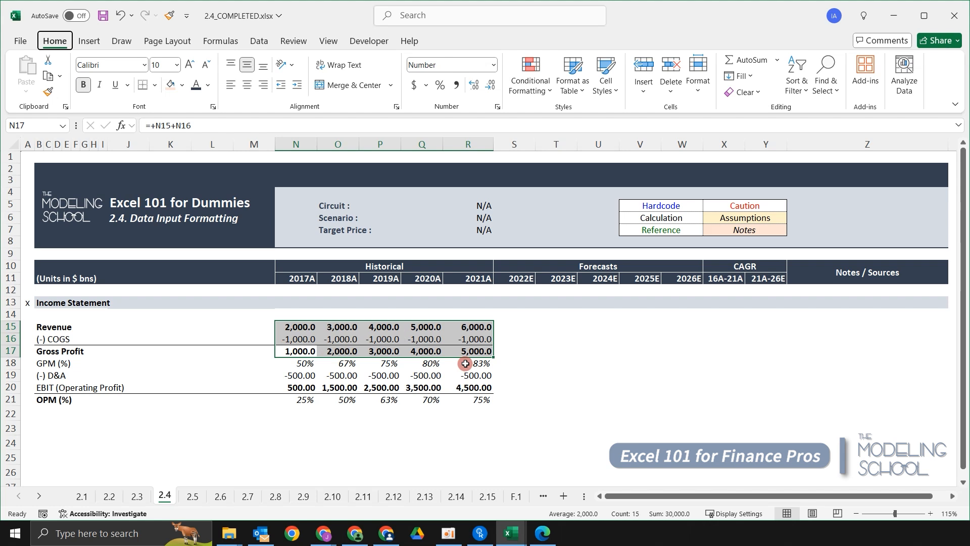
{"action": "key", "text": "h"}
{"action": "key", "text": "9"}
Reduce the D&A and EBIT values in N19:R20 to zero decimal places.
{"action": "key", "text": "Down"}
{"action": "key", "text": "Down"}
{"action": "key", "text": "shift+Down"}
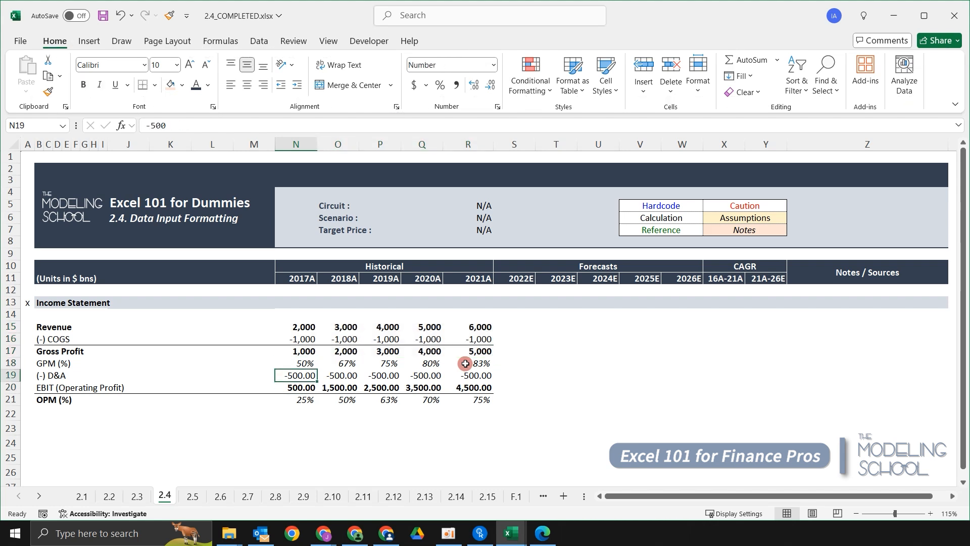
{"action": "key", "text": "shift+Right"}
{"action": "key", "text": "shift+Right"}
{"action": "key", "text": "shift+Right"}
{"action": "key", "text": "shift+Right"}
{"action": "key", "text": "shift+Right"}
{"action": "key", "text": "shift+Left"}
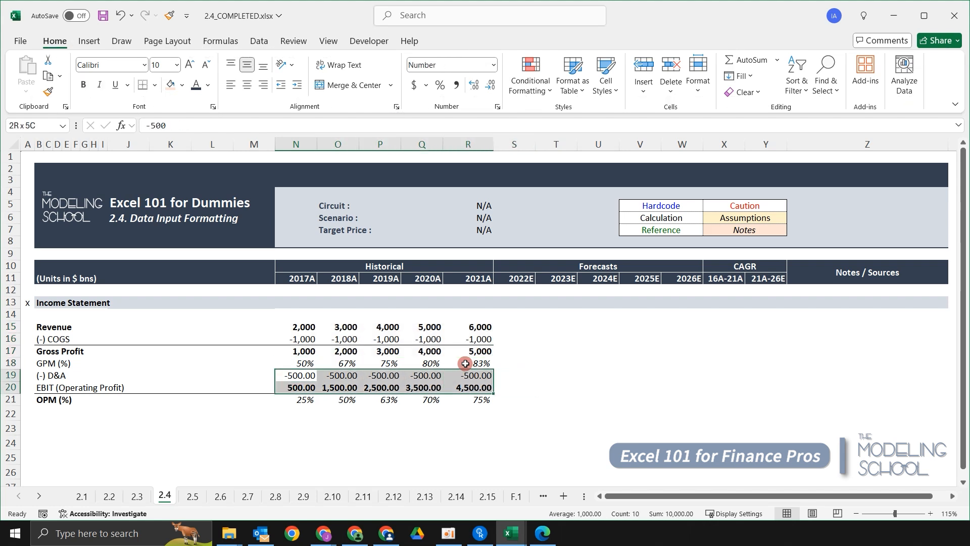
{"action": "key", "text": "alt"}
{"action": "key", "text": "h"}
{"action": "key", "text": "9"}
{"action": "key", "text": "alt"}
{"action": "key", "text": "h"}
{"action": "key", "text": "9"}
Increase the GPM percentages in N18:R18 to one decimal place.
{"action": "key", "text": "Up"}
{"action": "key", "text": "Up"}
{"action": "key", "text": "Up"}
{"action": "key", "text": "Down"}
{"action": "key", "text": "Down"}
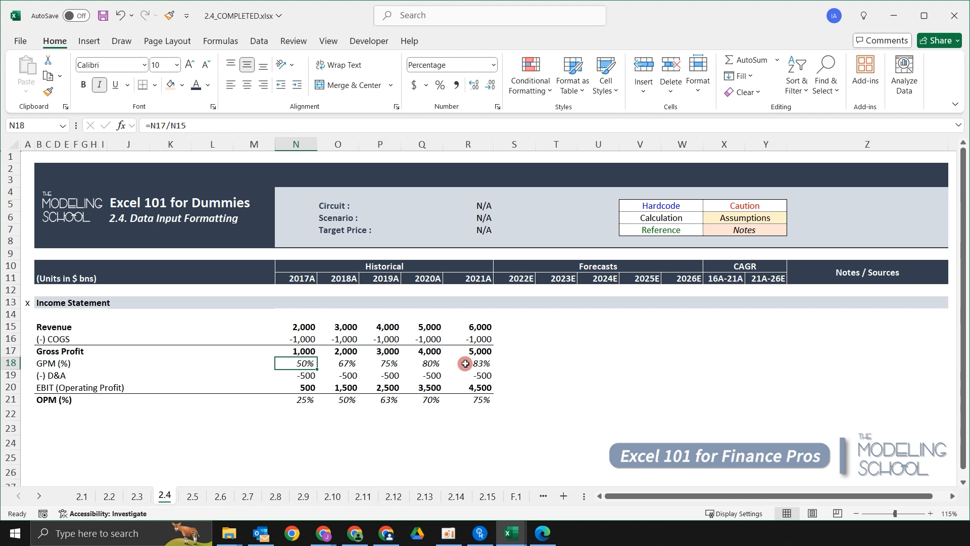
{"action": "key", "text": "ctrl+shift+Right"}
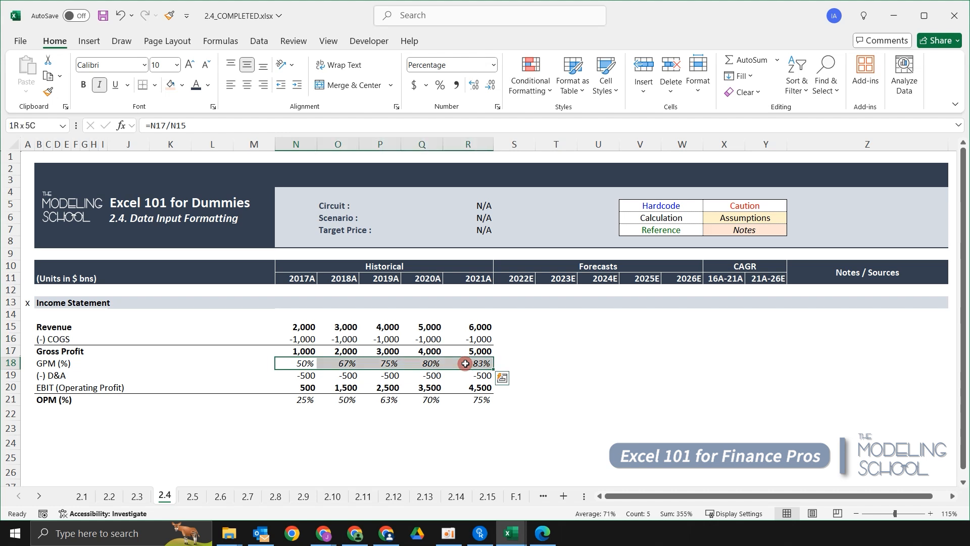
{"action": "key", "text": "alt"}
{"action": "key", "text": "h"}
{"action": "key", "text": "0"}
Increase the OPM percentages in N21:R21 to one decimal place.
{"action": "key", "text": "Down"}
{"action": "key", "text": "Down"}
{"action": "key", "text": "Down"}
{"action": "key", "text": "ctrl+shift+Right"}
{"action": "key", "text": "alt"}
{"action": "key", "text": "h"}
{"action": "key", "text": "0"}
Review the number and percentage formatting across the income statement in rows 15 to 21.
{"action": "key", "text": "Up"}
{"action": "key", "text": "Up"}
{"action": "key", "text": "Up"}
{"action": "key", "text": "Up"}
{"action": "key", "text": "Down"}
{"action": "key", "text": "Down"}
{"action": "key", "text": "Up"}
{"action": "key", "text": "Up"}
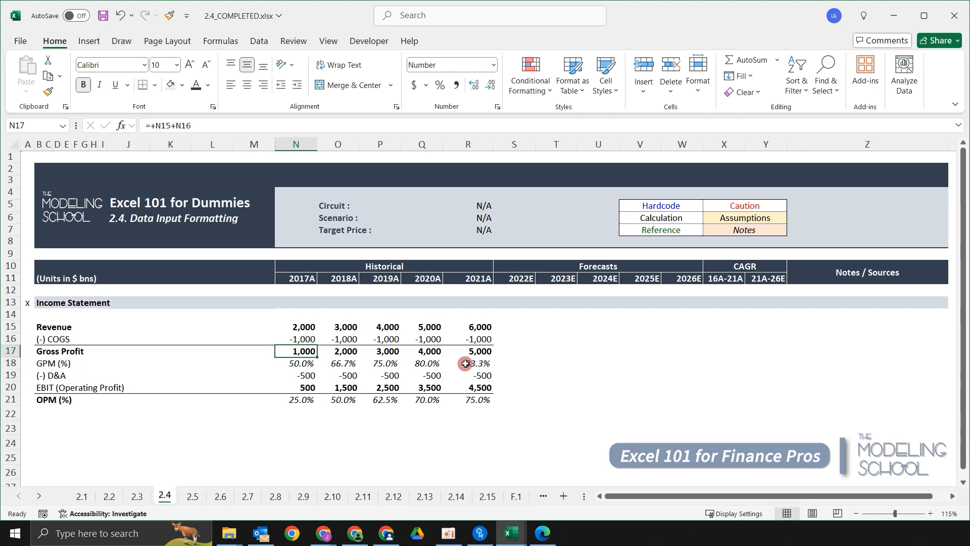
{"action": "key", "text": "Right"}
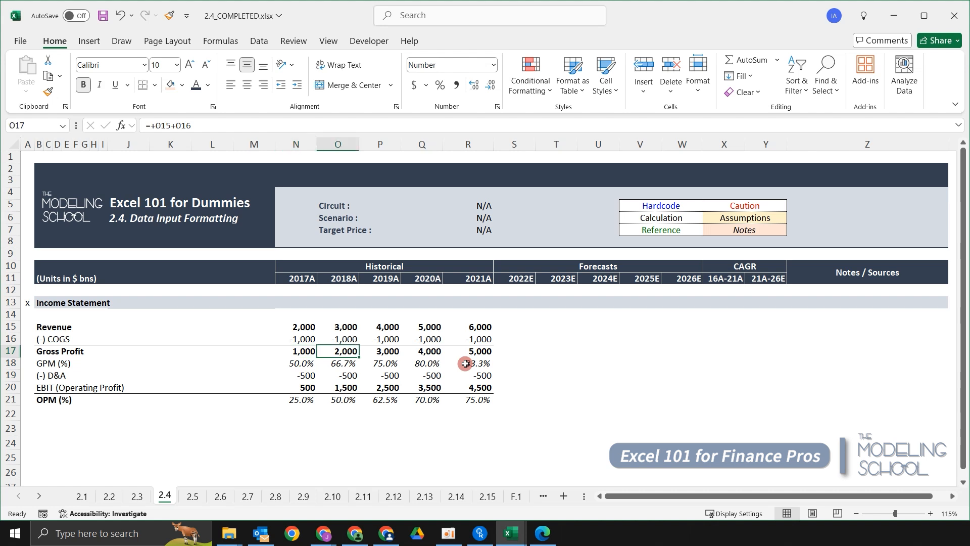
{"action": "key", "text": "Left"}
{"action": "key", "text": "Up"}
{"action": "key", "text": "Up"}
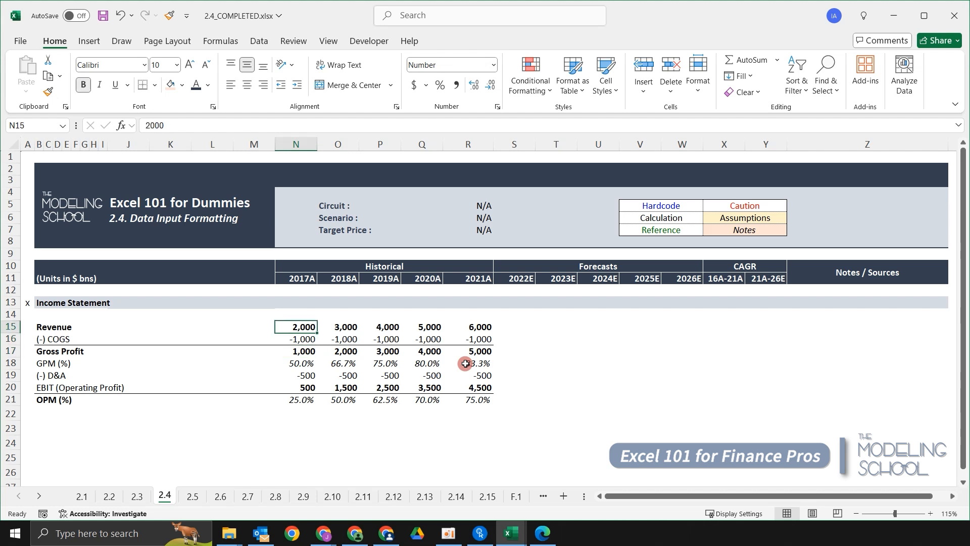
{"action": "key", "text": "Up"}
{"action": "key", "text": "Up"}
{"action": "key", "text": "Up"}
{"action": "key", "text": "Up"}
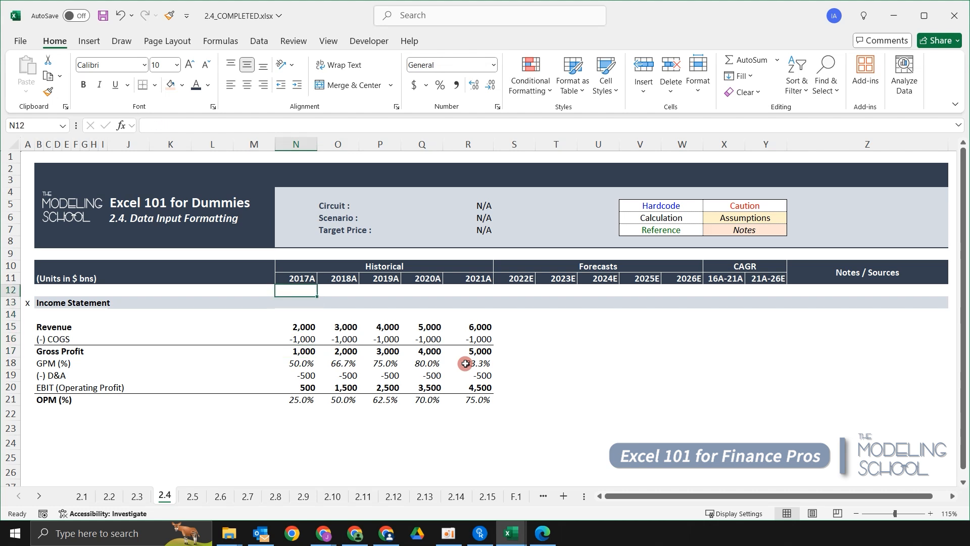
{"action": "key", "text": "Left"}
{"action": "key", "text": "ctrl+Left"}
{"action": "key", "text": "Down"}
{"action": "key", "text": "Down"}
{"action": "key", "text": "Down"}
{"action": "key", "text": "Down"}
{"action": "key", "text": "Down"}
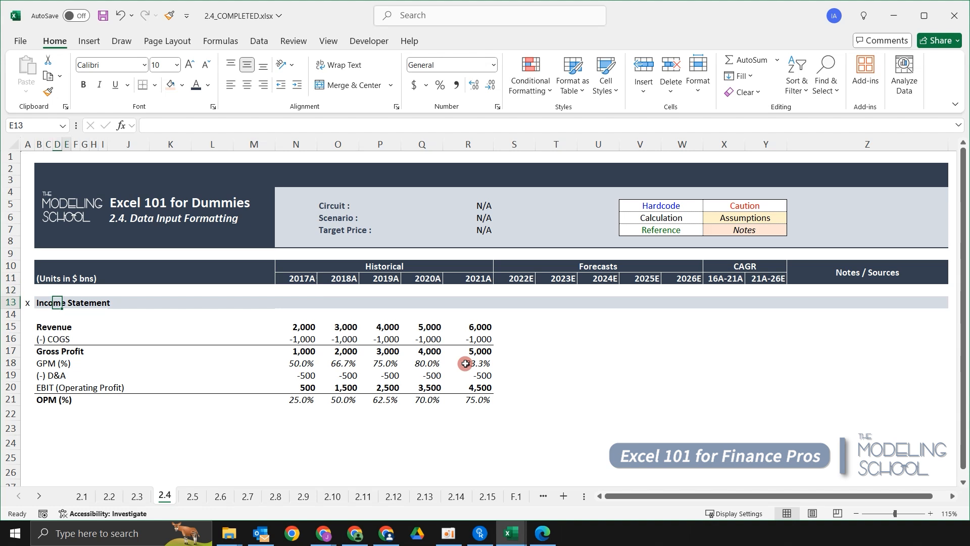
{"action": "key", "text": "Right"}
{"action": "key", "text": "Right"}
{"action": "key", "text": "Right"}
{"action": "key", "text": "Right"}
{"action": "key", "text": "Right"}
{"action": "key", "text": "Right"}
{"action": "key", "text": "Right"}
{"action": "key", "text": "Right"}
{"action": "key", "text": "Right"}
{"action": "key", "text": "Right"}
{"action": "key", "text": "Right"}
{"action": "key", "text": "Right"}
{"action": "key", "text": "Down"}
{"action": "key", "text": "Down"}
{"action": "key", "text": "shift+Right"}
{"action": "key", "text": "shift+Right"}
{"action": "key", "text": "shift+Right"}
{"action": "key", "text": "shift+Right"}
{"action": "key", "text": "Down"}
{"action": "key", "text": "Down"}
{"action": "key", "text": "Down"}
{"action": "key", "text": "shift+Right"}
{"action": "key", "text": "shift+Right"}
{"action": "key", "text": "shift+Right"}
{"action": "key", "text": "shift+Right"}
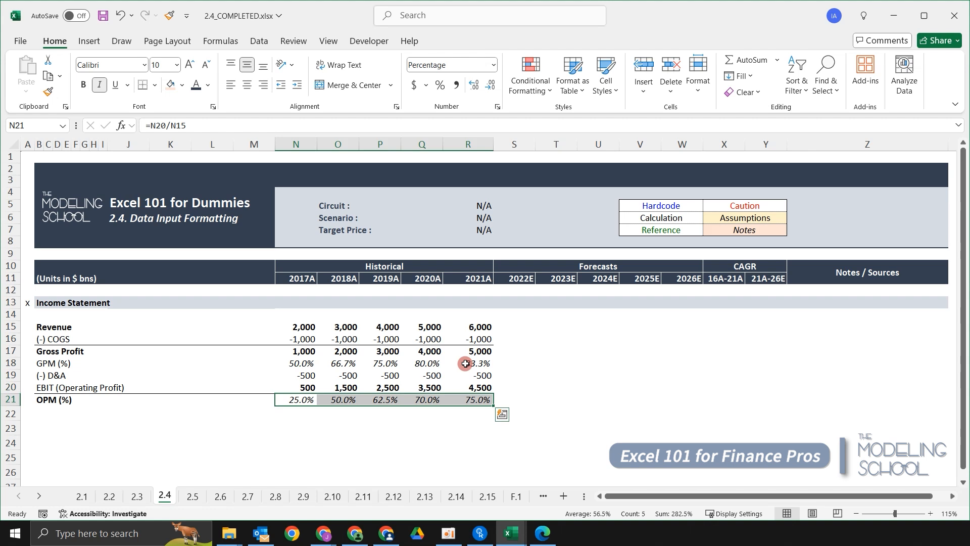
{"action": "key", "text": "Left"}
{"action": "key", "text": "Left"}
{"action": "key", "text": "Left"}
{"action": "key", "text": "Up"}
{"action": "key", "text": "Up"}
{"action": "key", "text": "Up"}
{"action": "key", "text": "Up"}
{"action": "key", "text": "Up"}
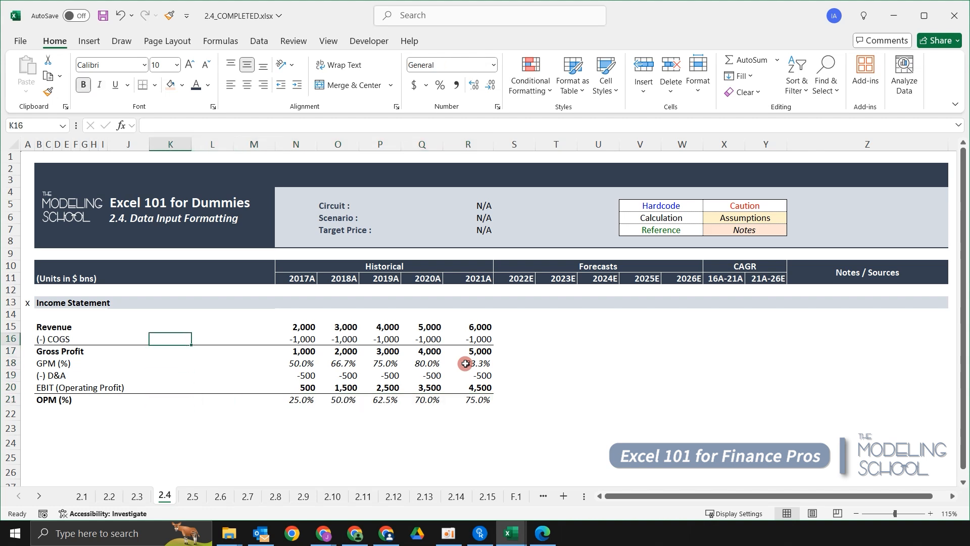